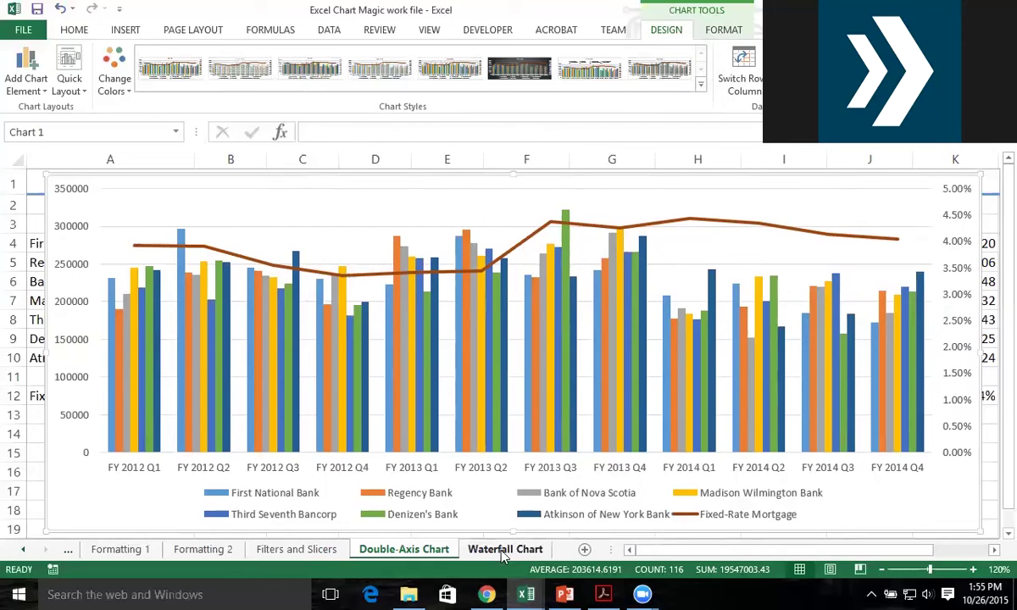
Bring up the sample workbook's Pos and Neg Waterfall sheet with its example Cash Flow chart.
click(503, 550)
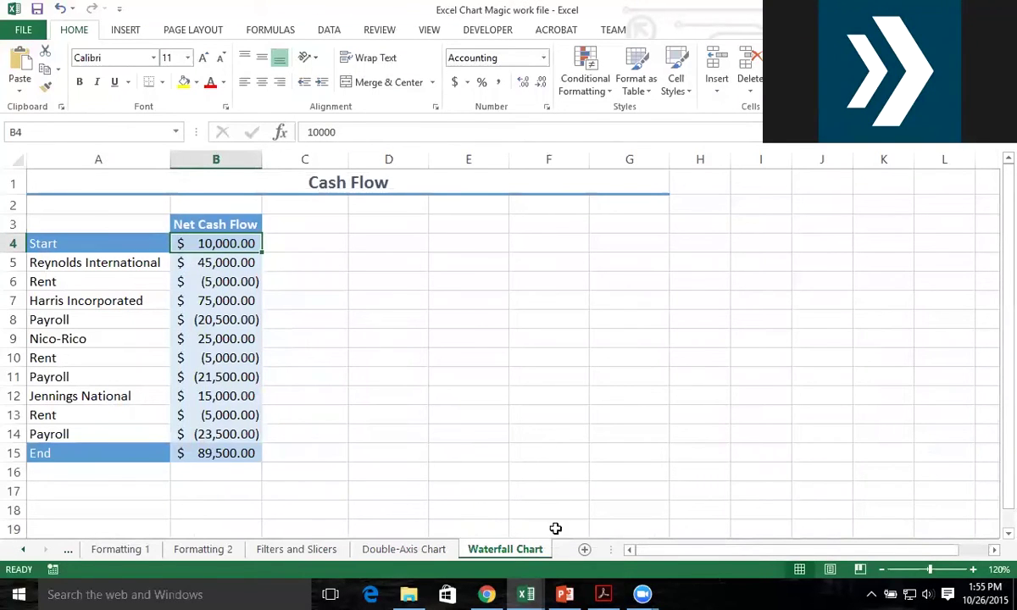
mouse_move(526, 594)
click(487, 560)
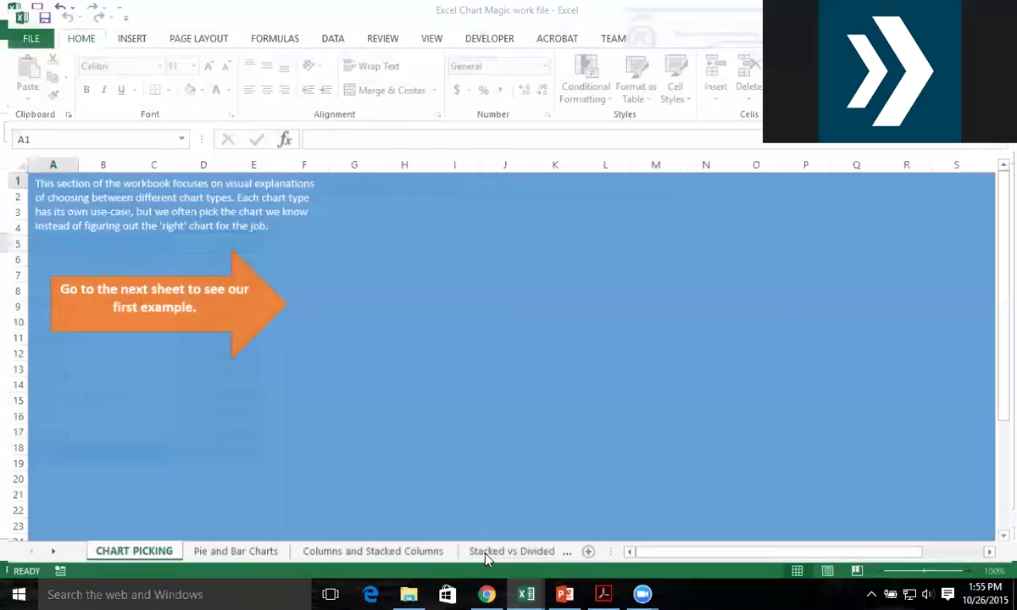
click(547, 553)
click(546, 553)
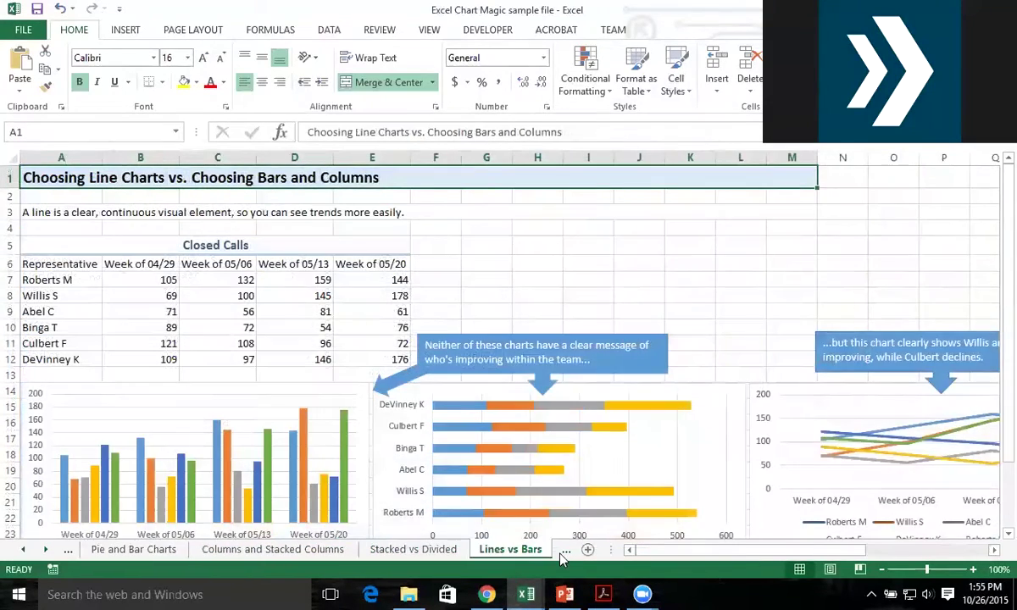
click(556, 553)
click(556, 552)
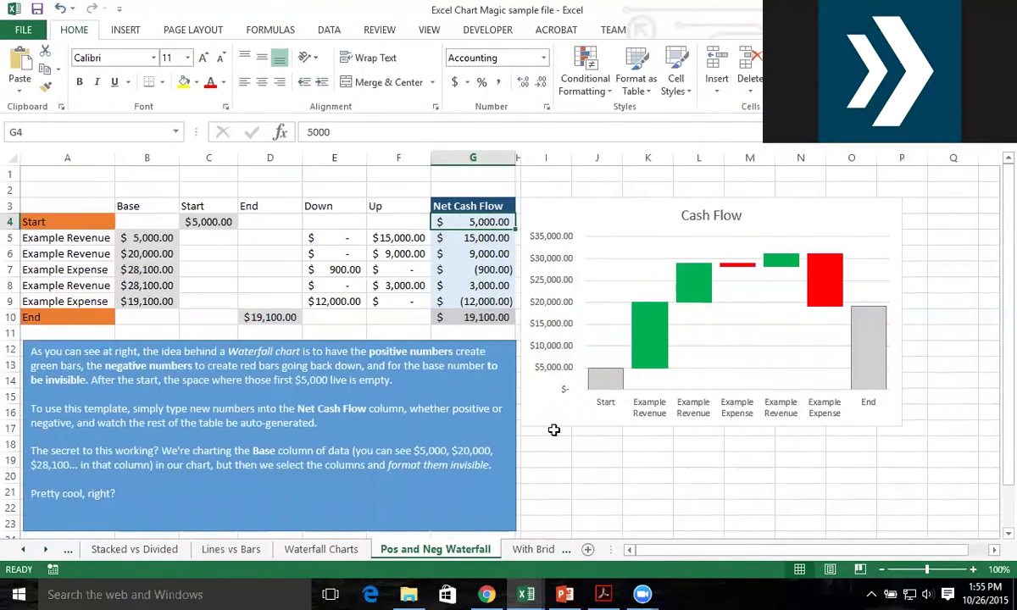
Inspect the example chart's Start, End, Up and Down series sources, then return to the work file.
click(606, 387)
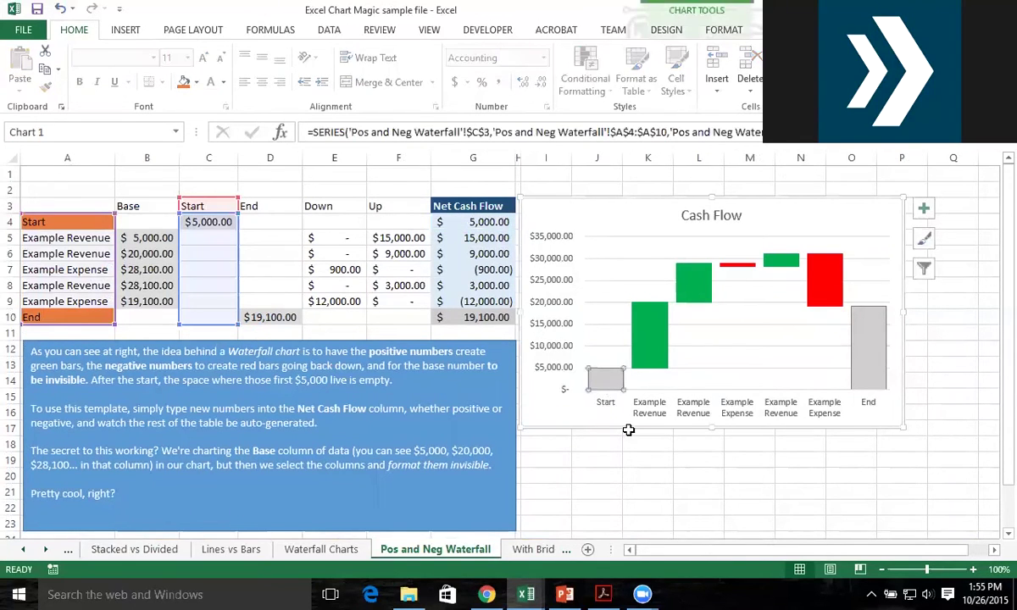
click(873, 370)
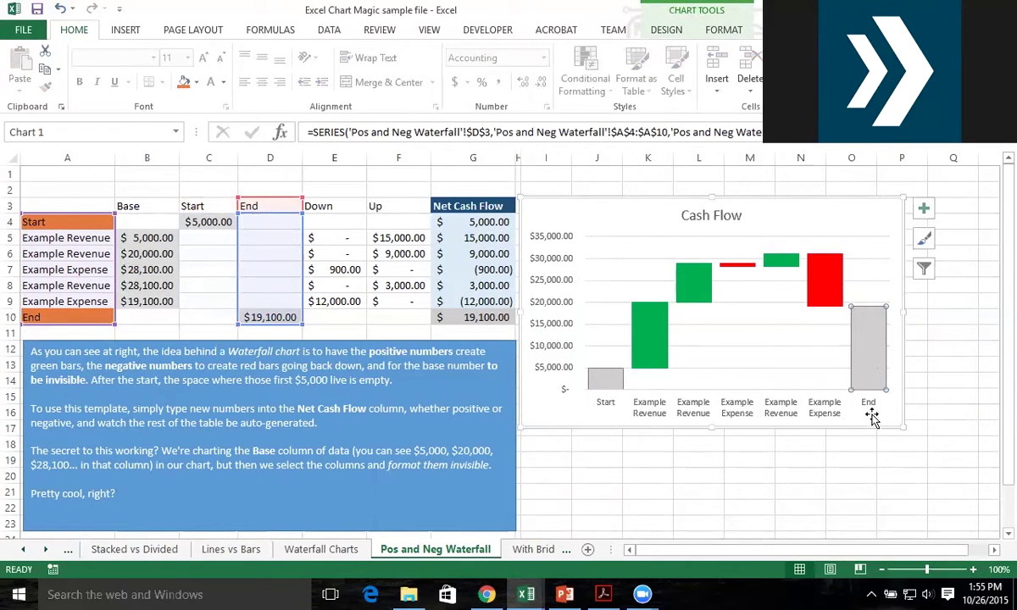
click(644, 355)
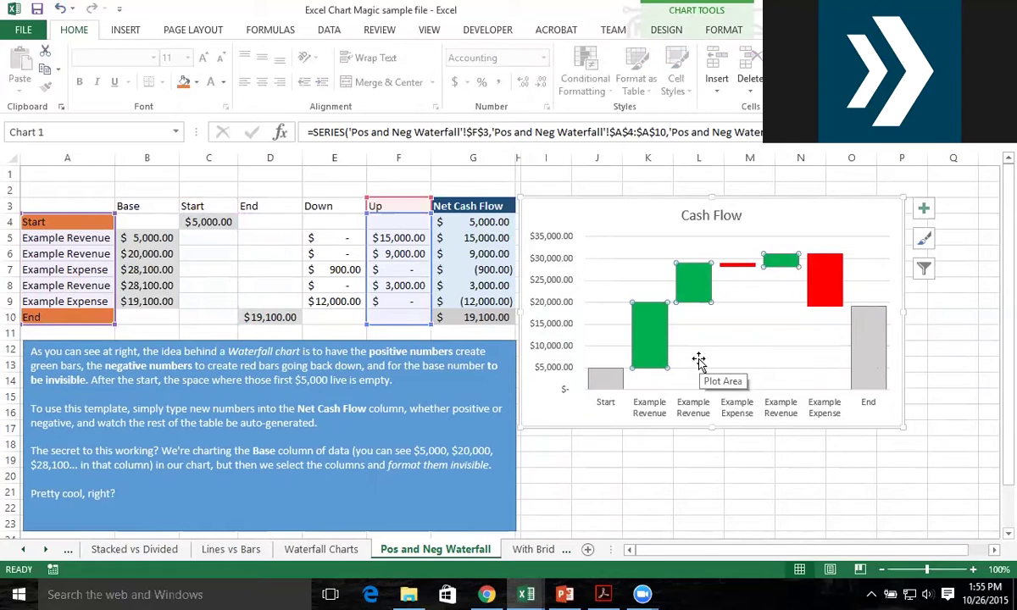
click(743, 270)
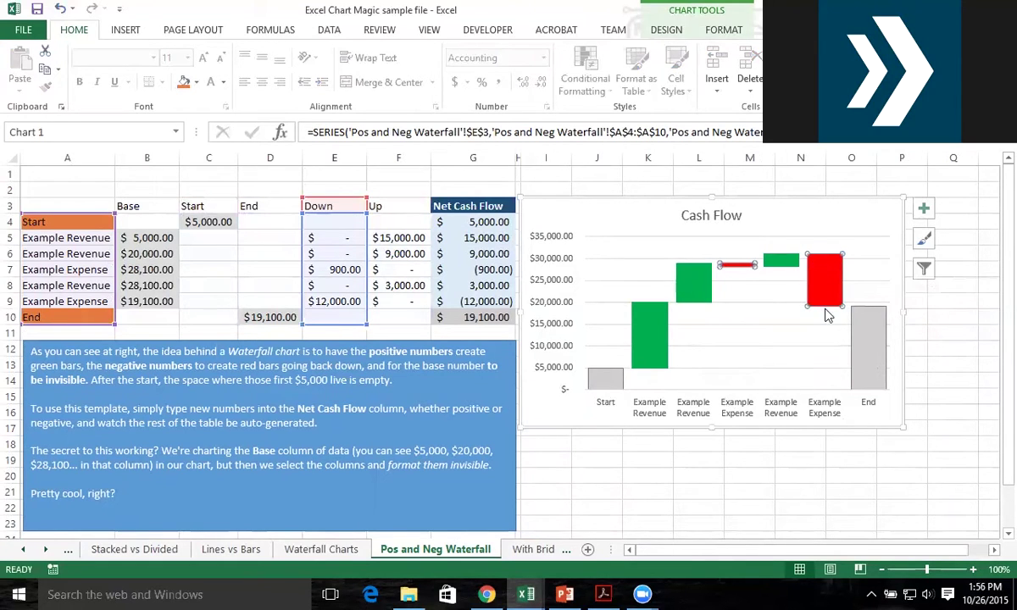
mouse_move(824, 315)
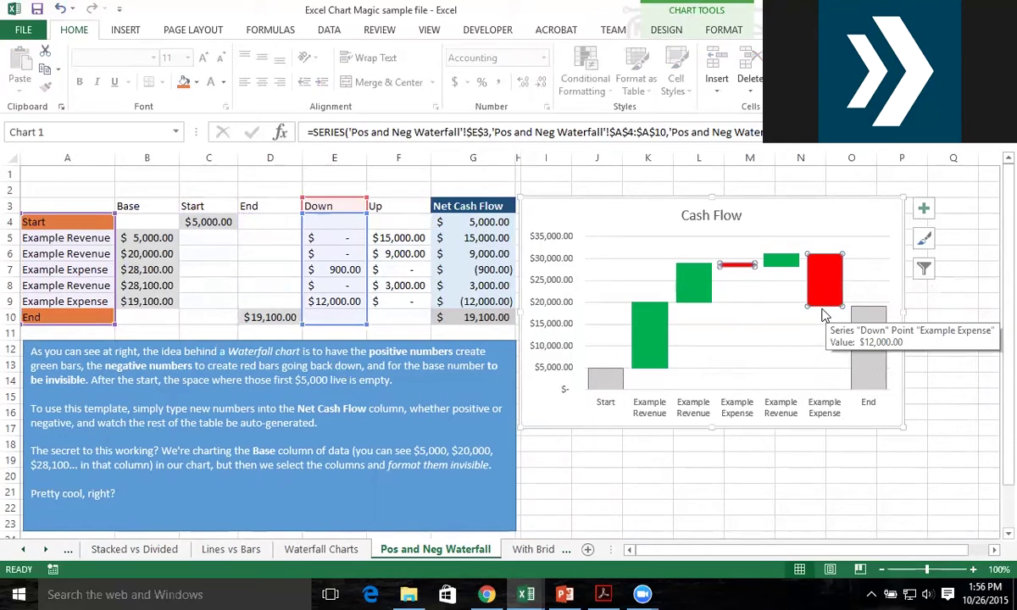
mouse_move(749, 303)
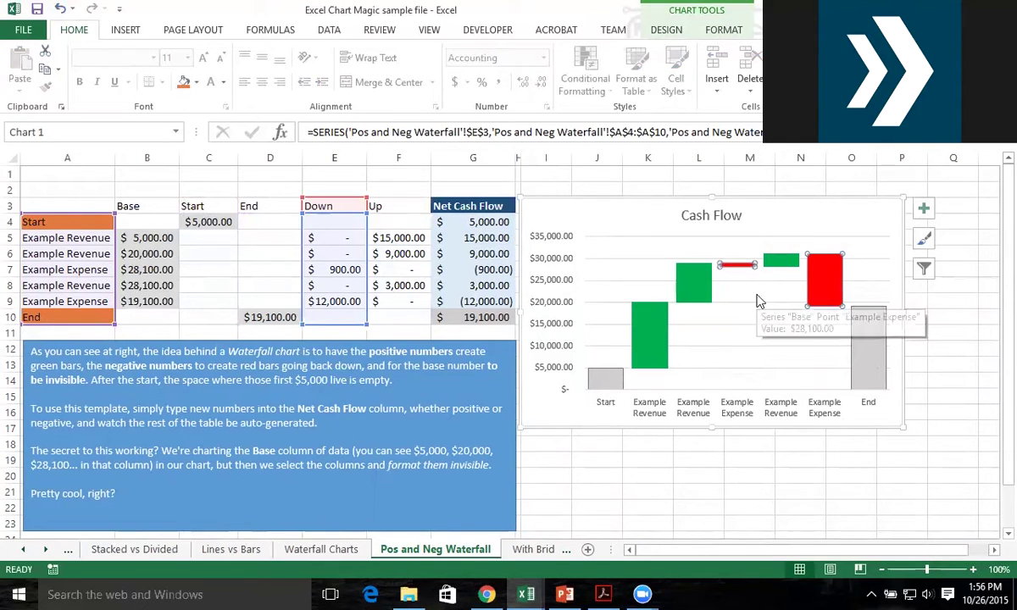
click(665, 307)
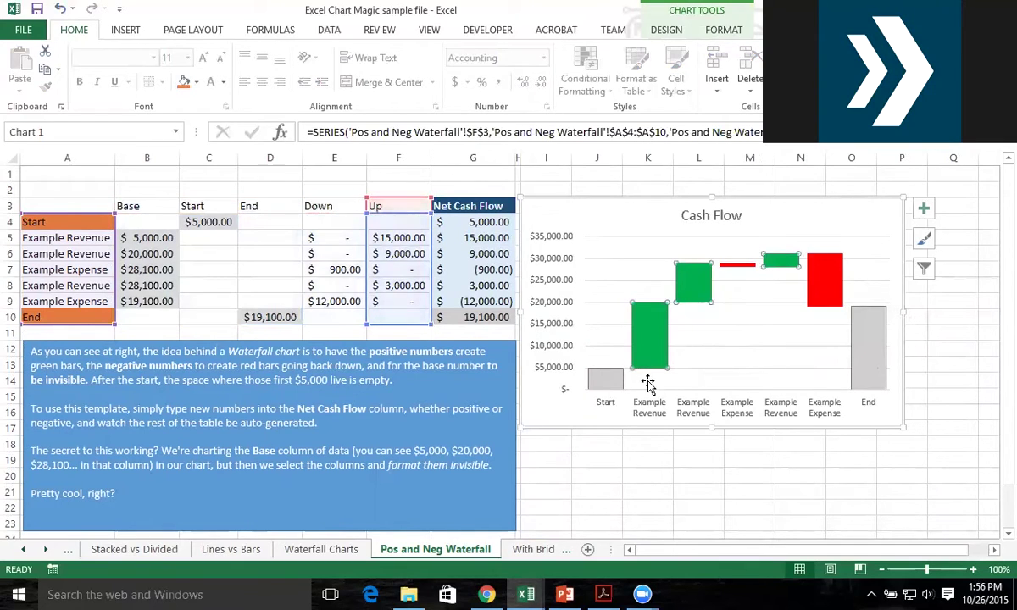
click(614, 384)
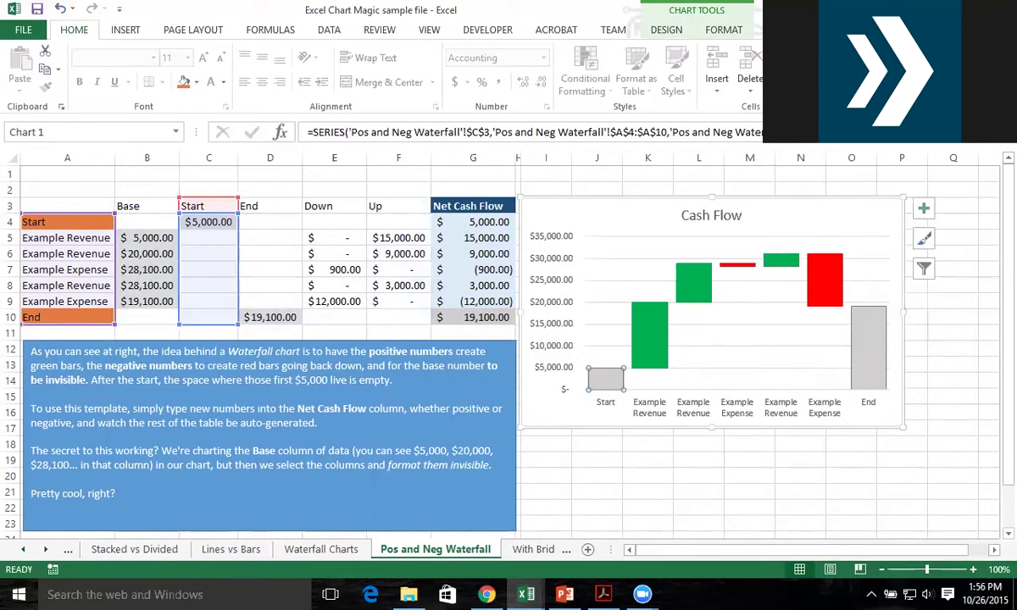
key(ctrl+Tab)
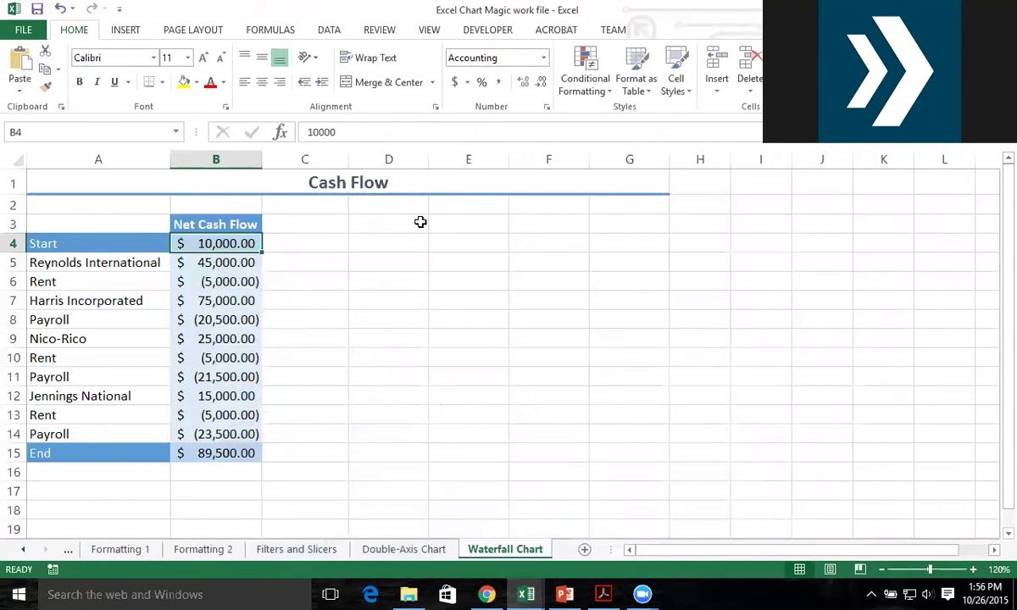
Enter the headers Start in C3 and End in D3.
click(303, 227)
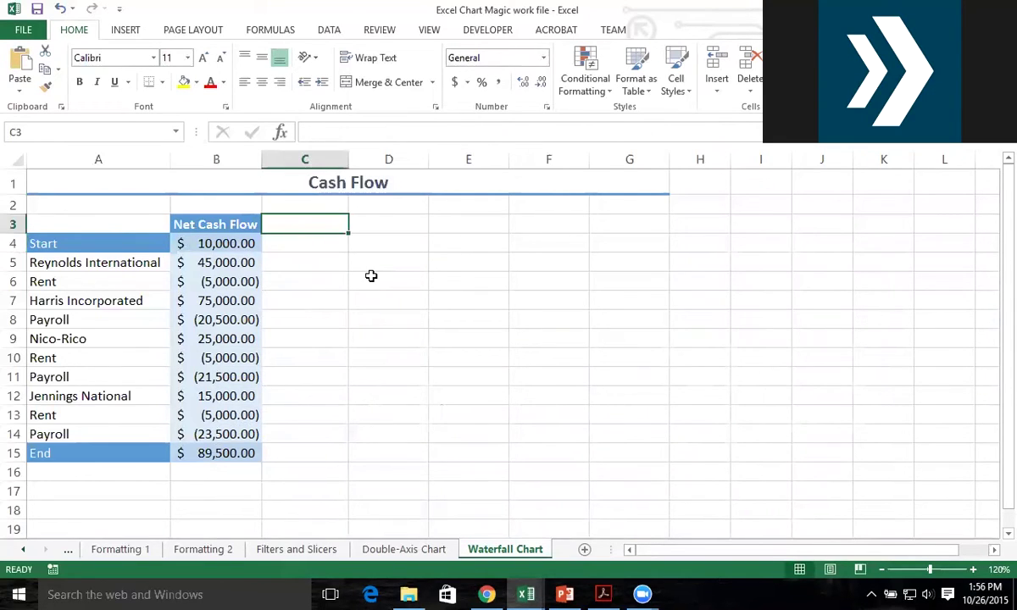
text(Start)
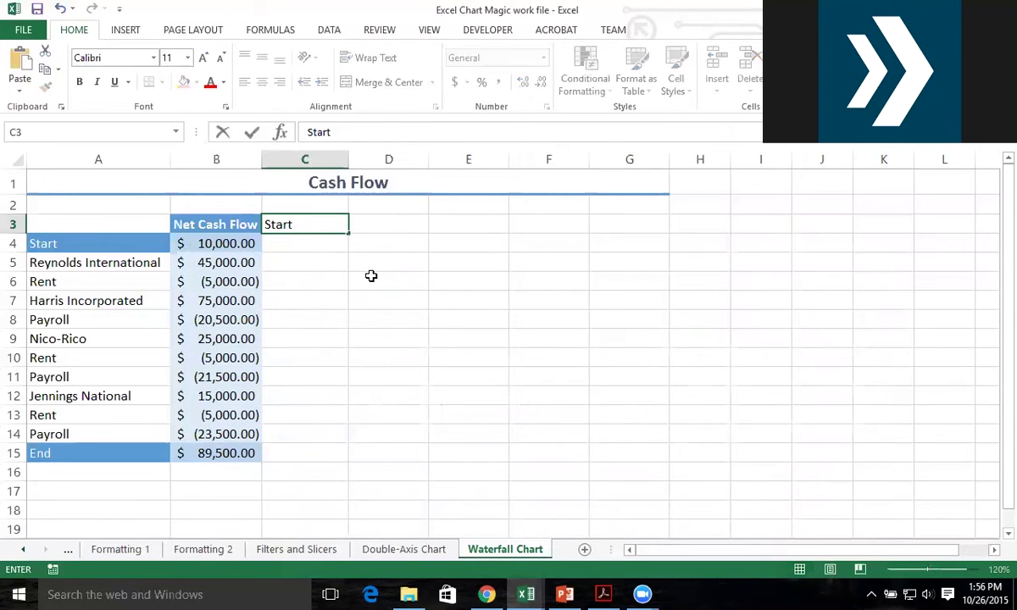
key(Tab)
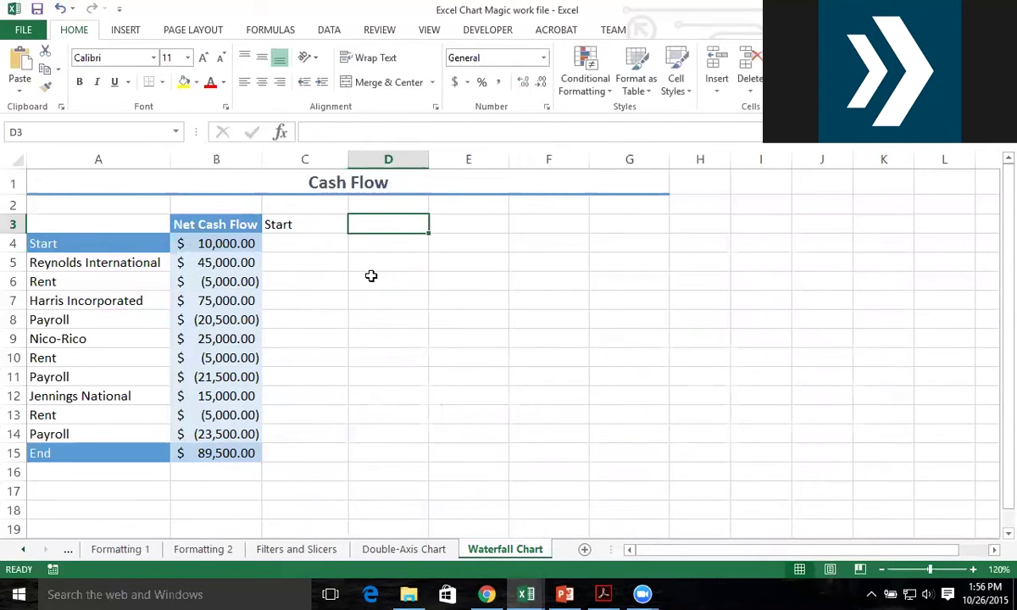
text(End)
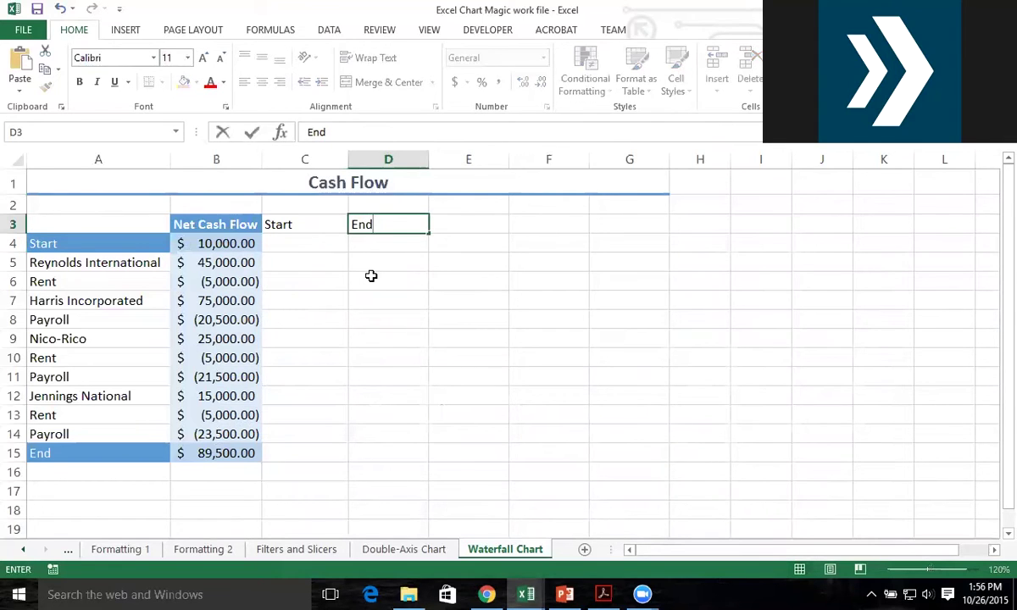
key(Tab)
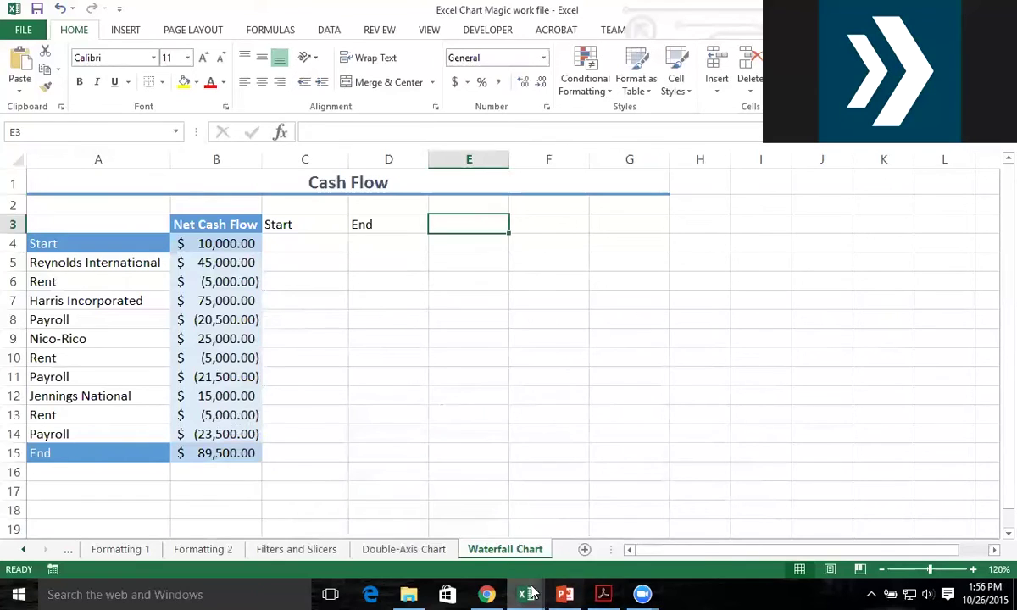
click(424, 505)
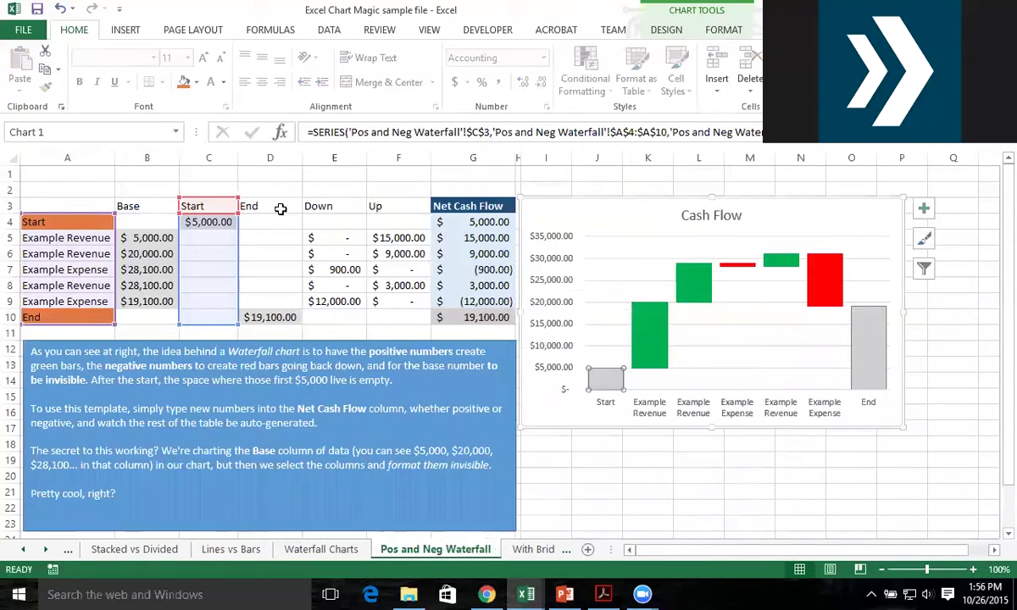
click(328, 206)
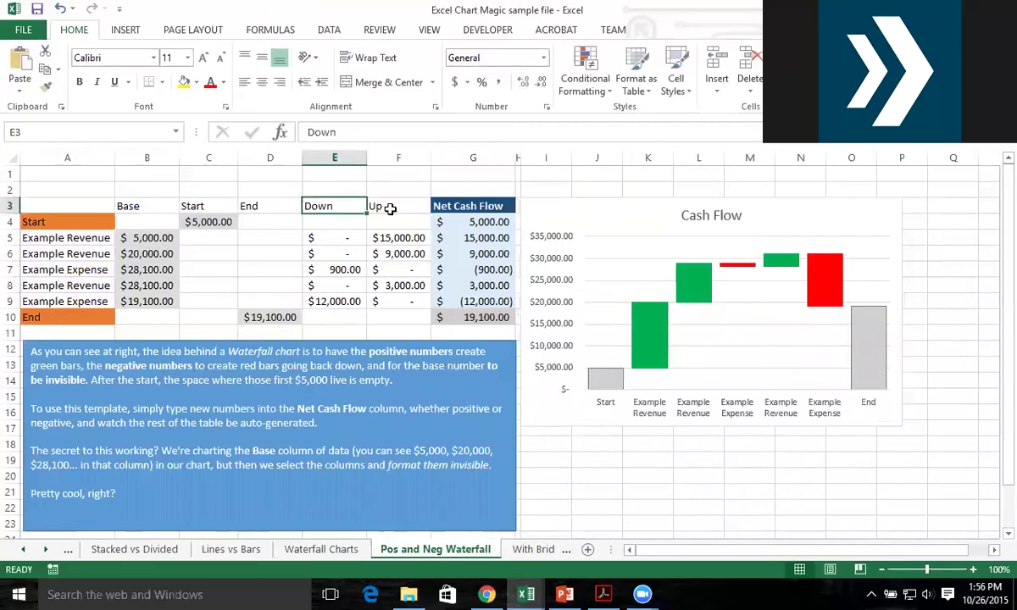
click(392, 208)
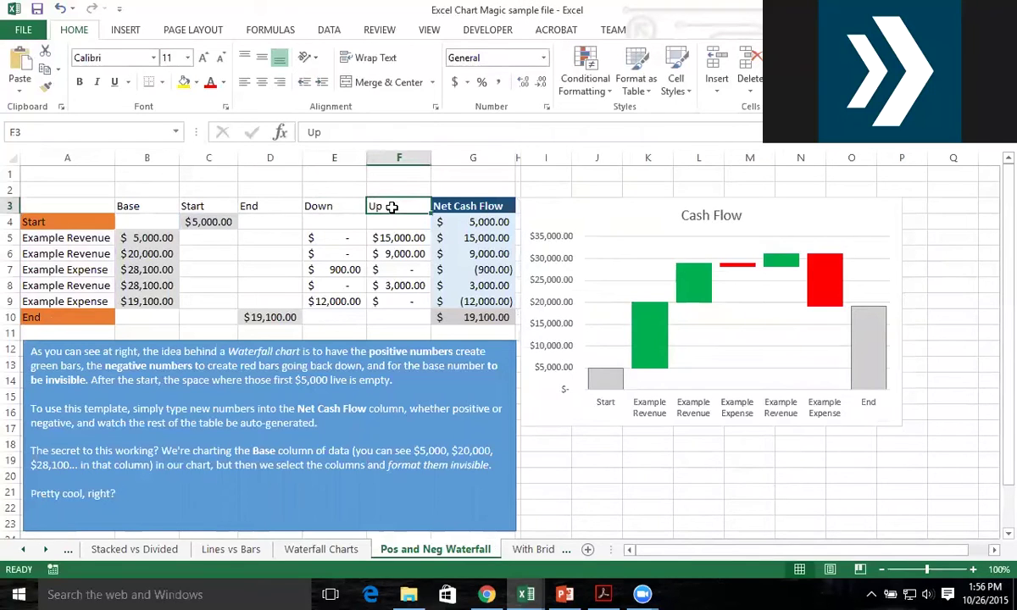
click(149, 206)
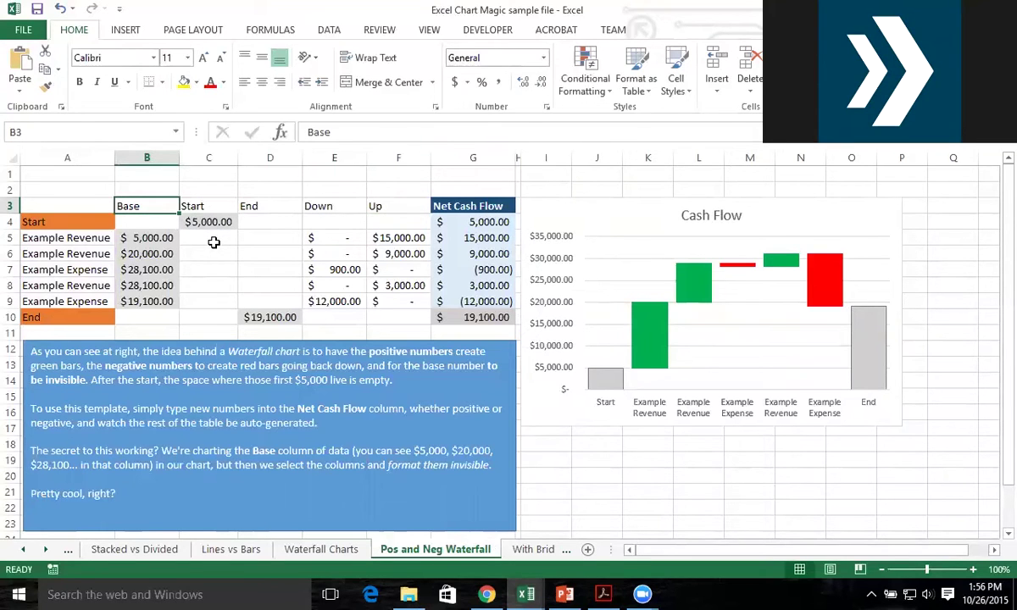
click(538, 594)
mouse_move(532, 595)
click(595, 520)
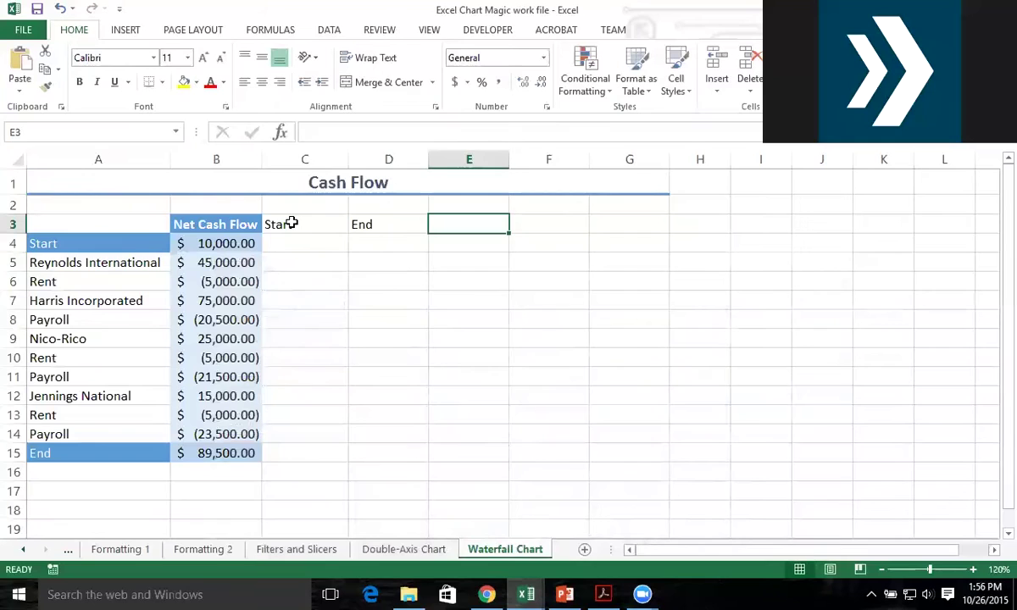
Add the headers Base, Positive and Negative in E3, F3 and G3.
drag(291, 224, 384, 224)
click(458, 225)
text(Base)
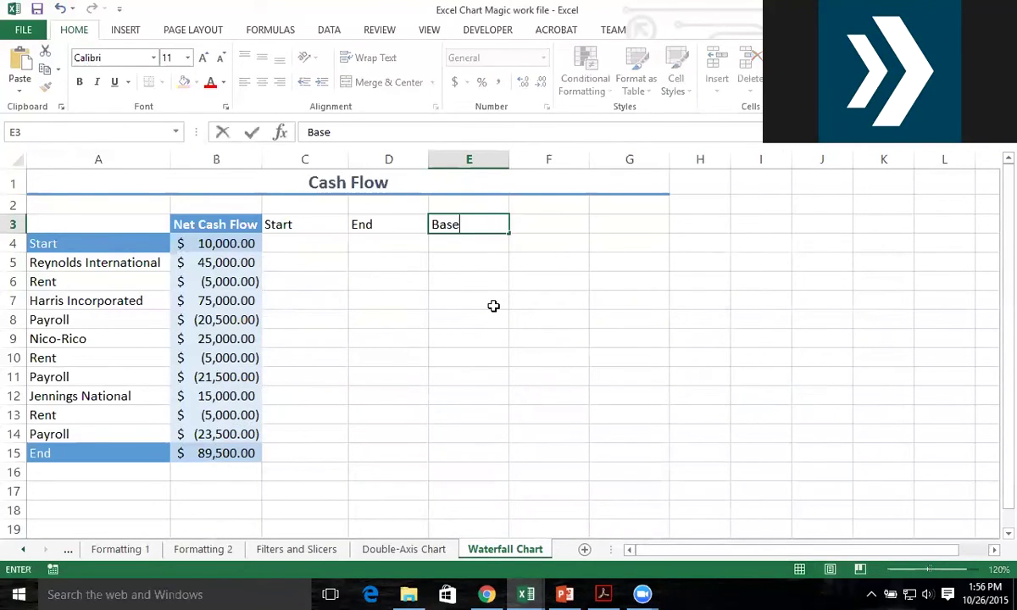
key(Tab)
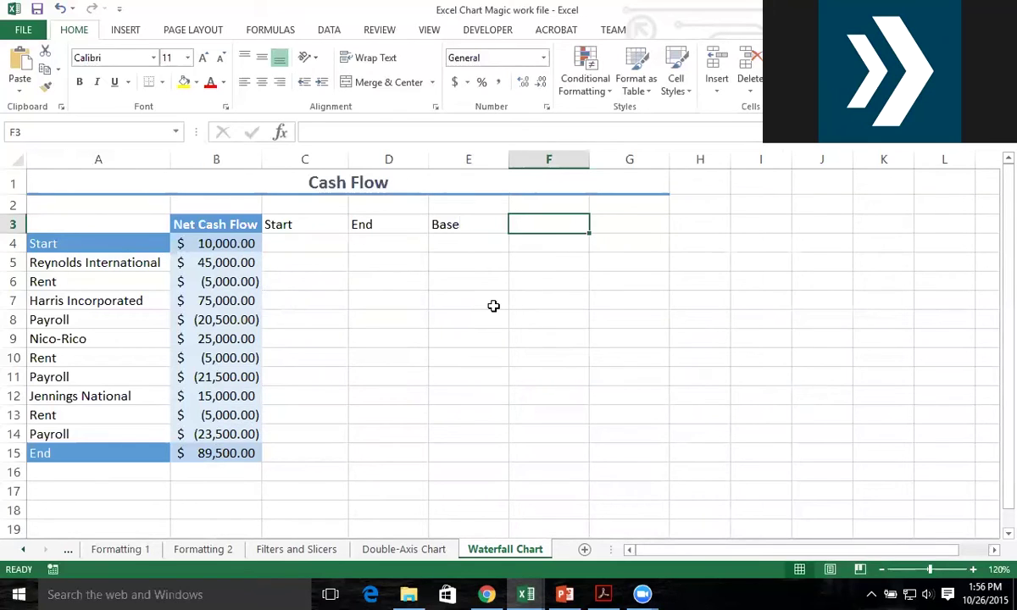
text(Positive)
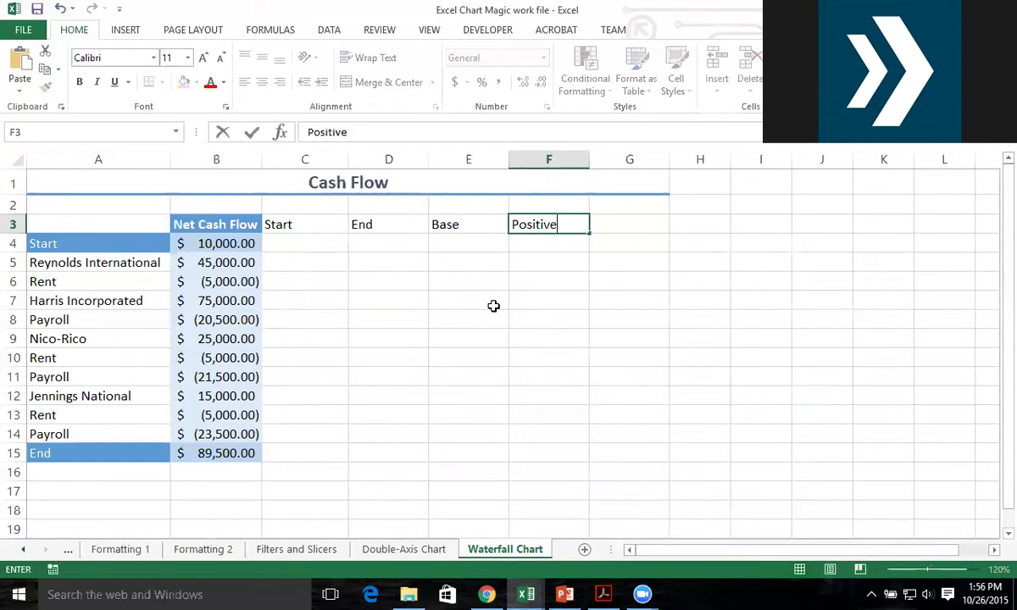
key(Tab)
text(Negative)
key(Tab)
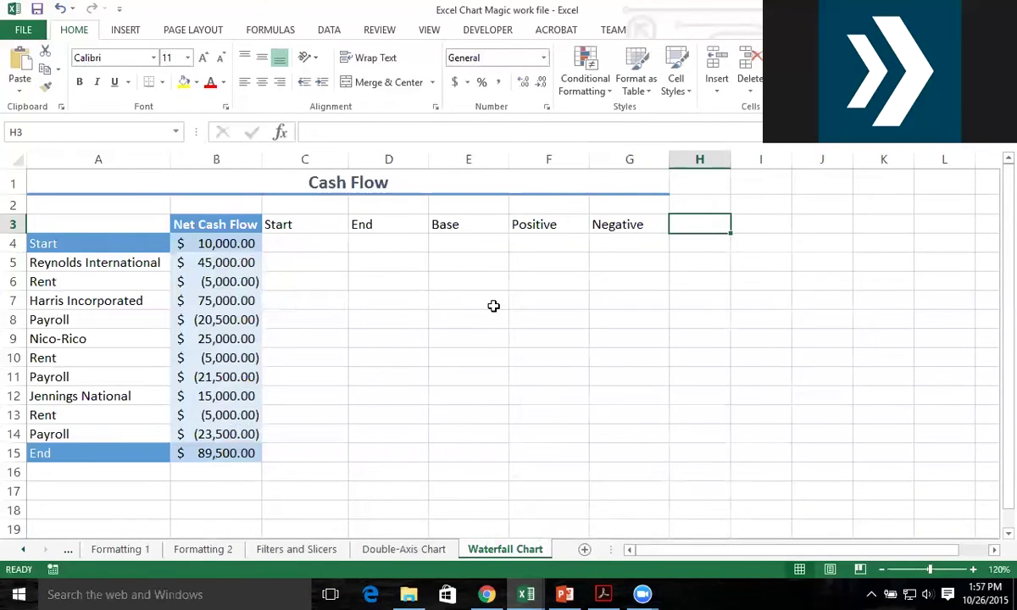
click(527, 593)
In the sample workbook, inspect the Start and End cell formulas and their chart series.
click(463, 513)
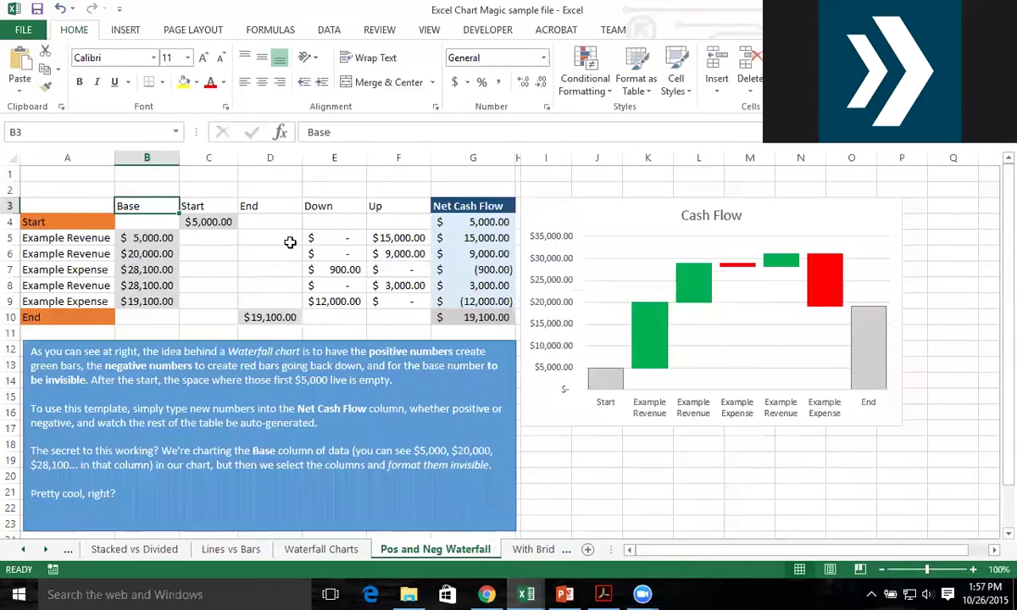
drag(458, 206, 480, 319)
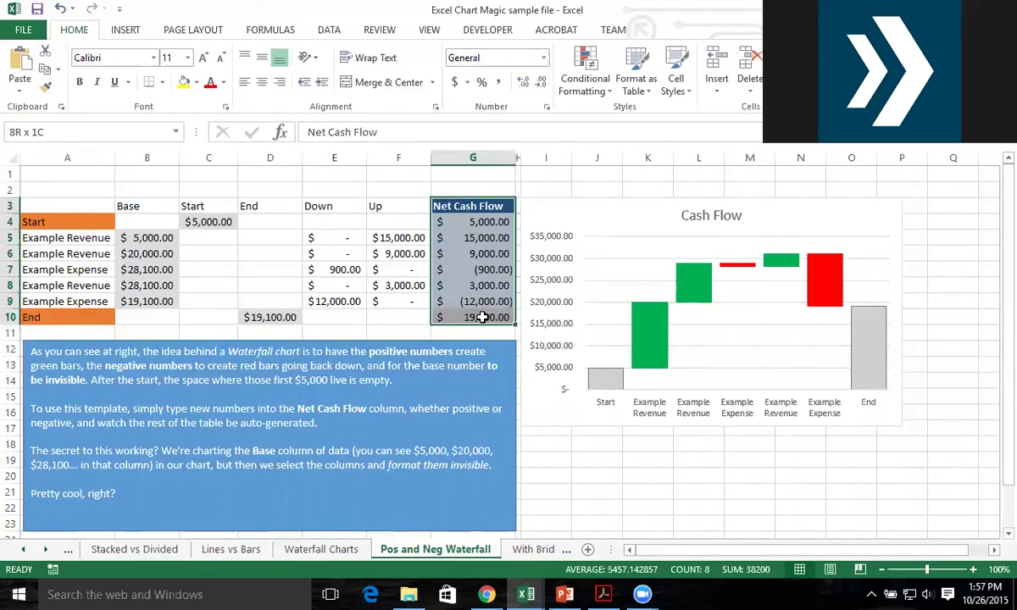
click(193, 222)
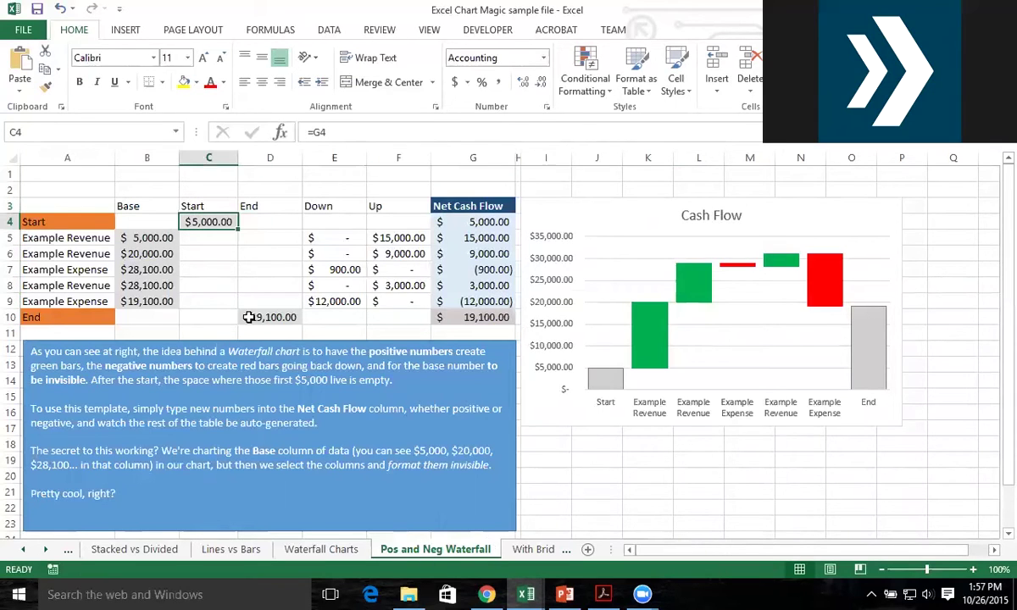
click(263, 316)
click(614, 386)
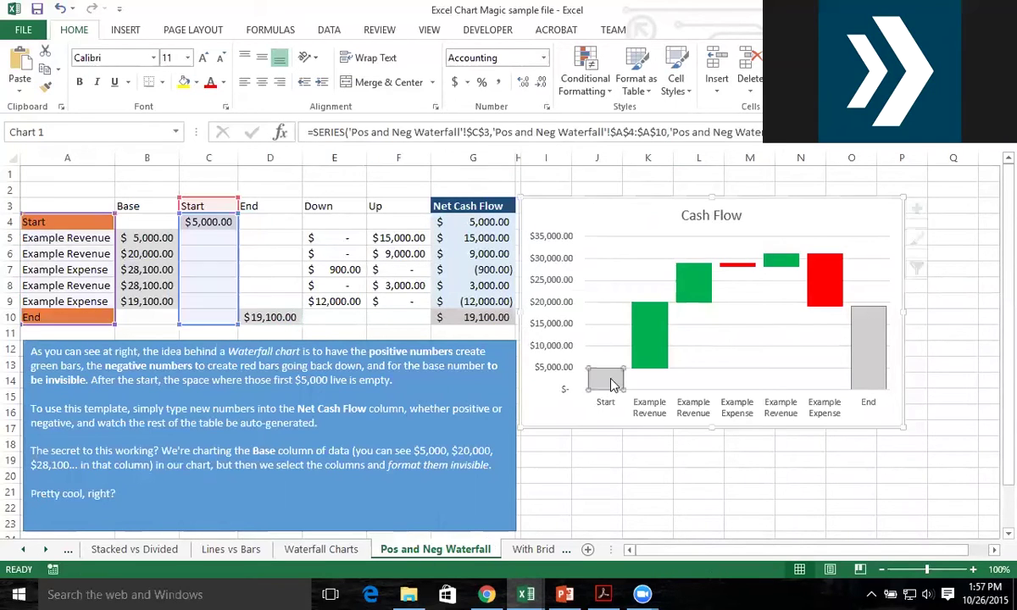
click(883, 362)
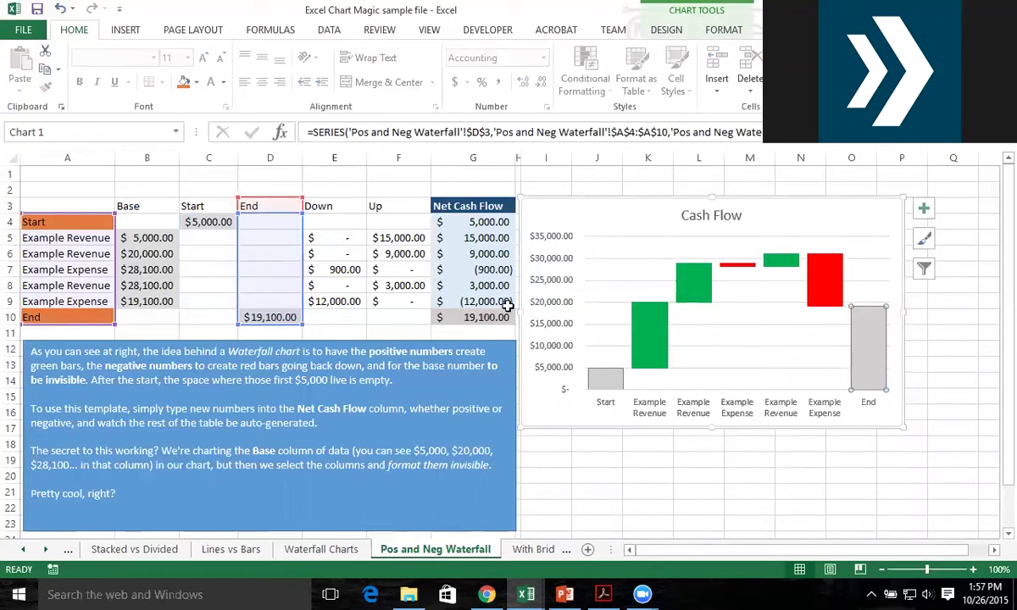
Inspect the sample's Base values and the Down (E7) and Up (F6) formulas.
drag(153, 237, 150, 301)
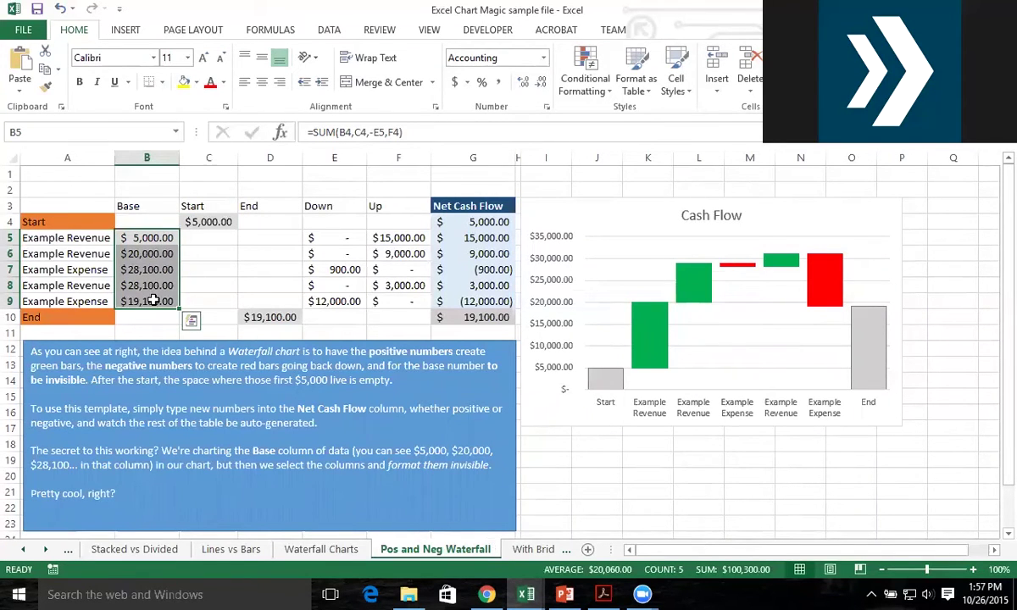
click(356, 269)
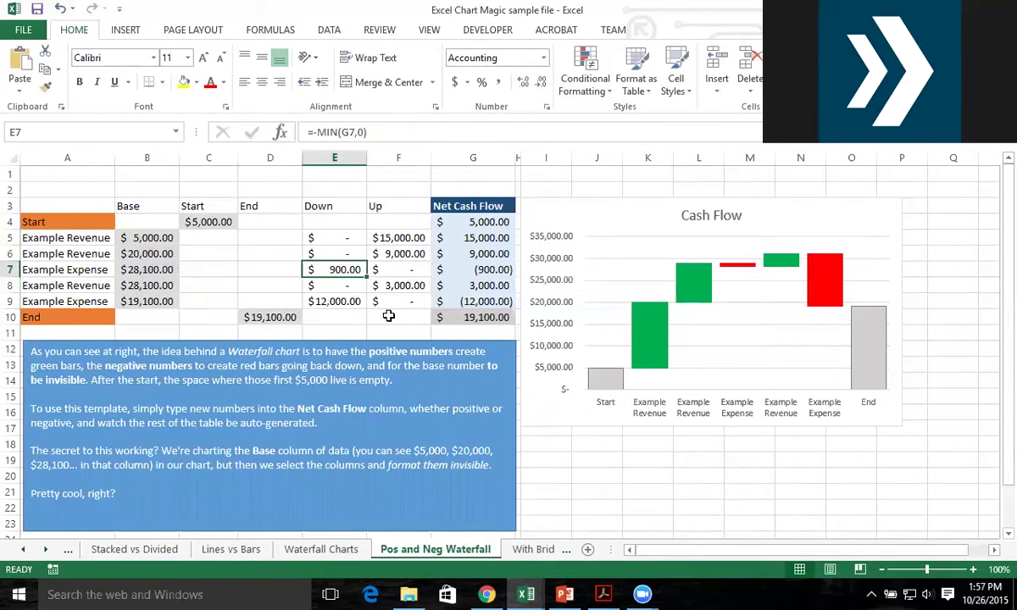
click(407, 255)
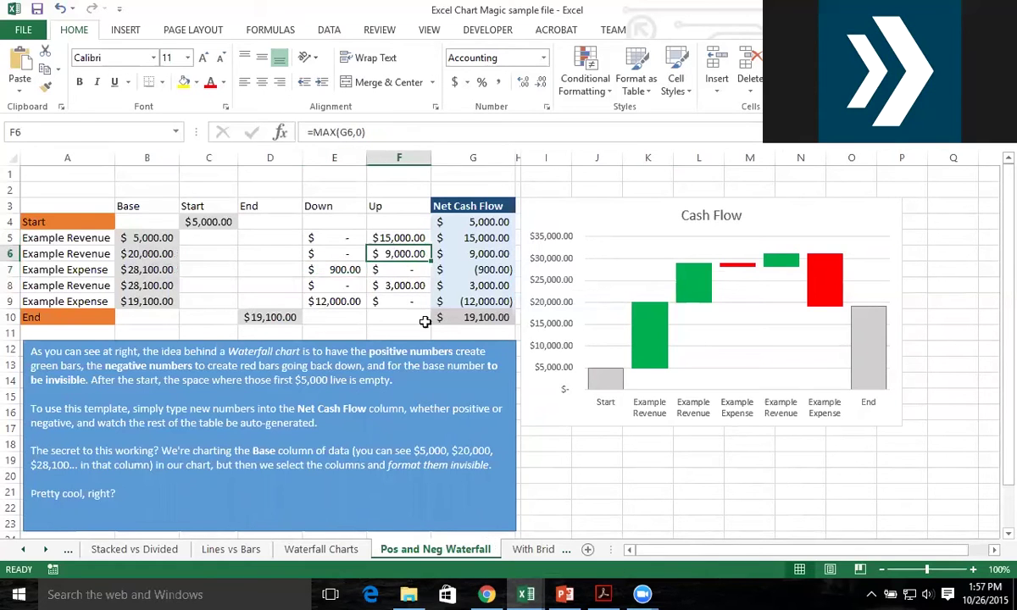
In the work file, link Start cell C4 to the opening Net Cash Flow with =B4.
mouse_move(536, 591)
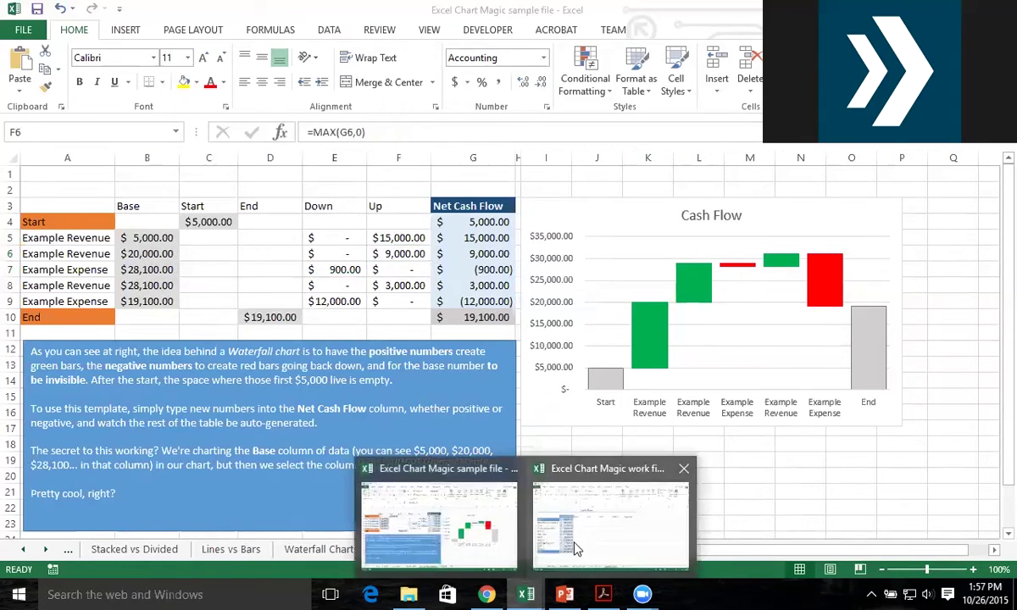
click(543, 530)
click(288, 244)
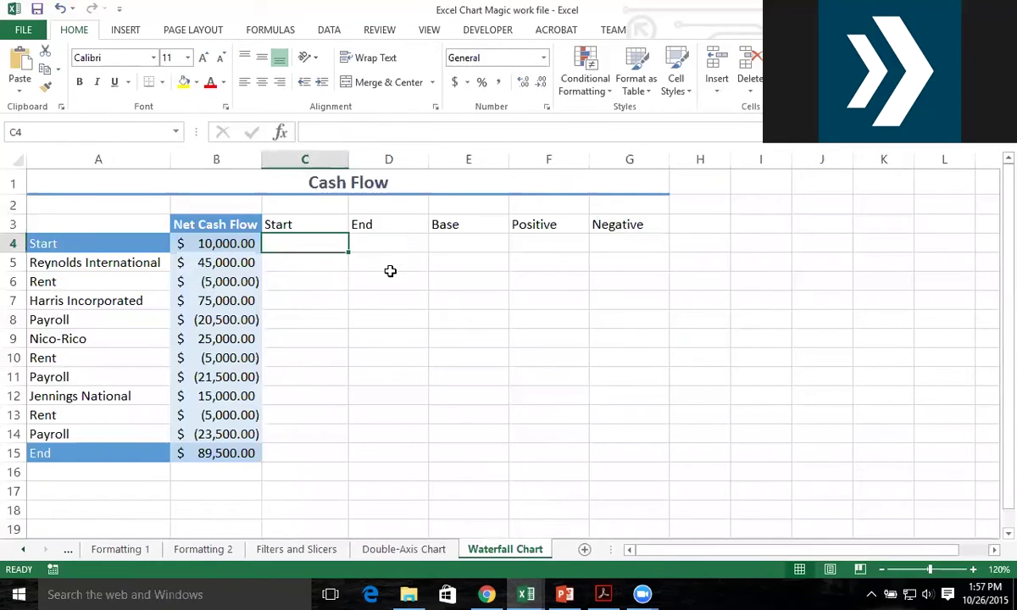
text(=)
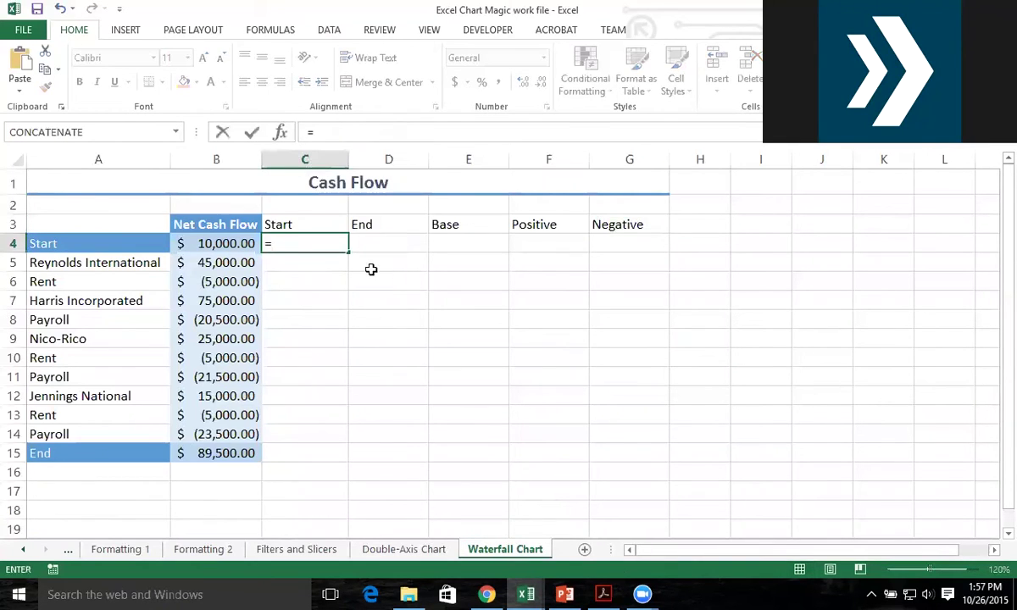
click(246, 244)
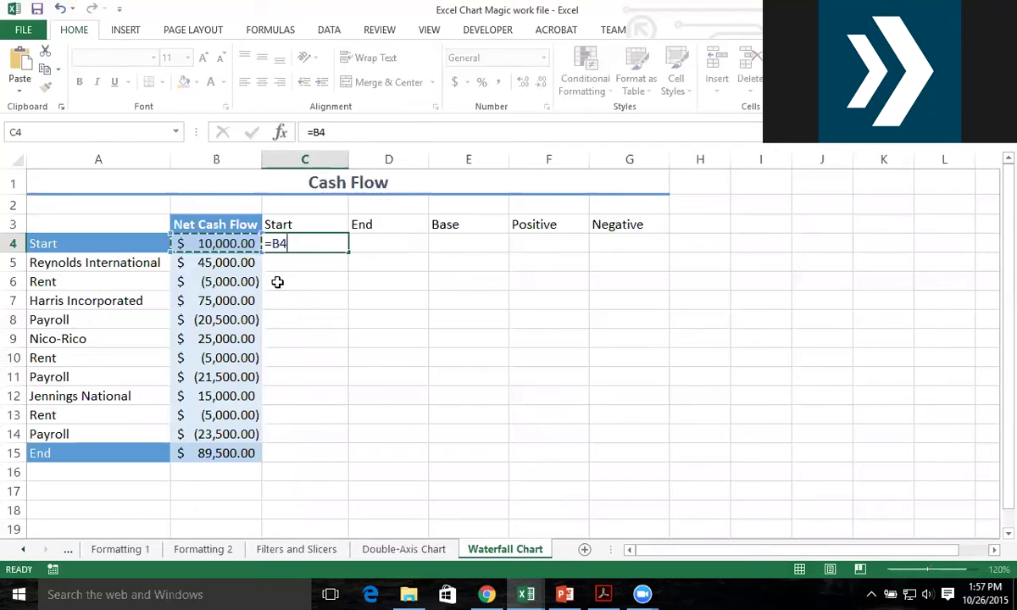
key(Return)
Link End cell D15 to the final Net Cash Flow with =B15.
click(389, 434)
click(398, 457)
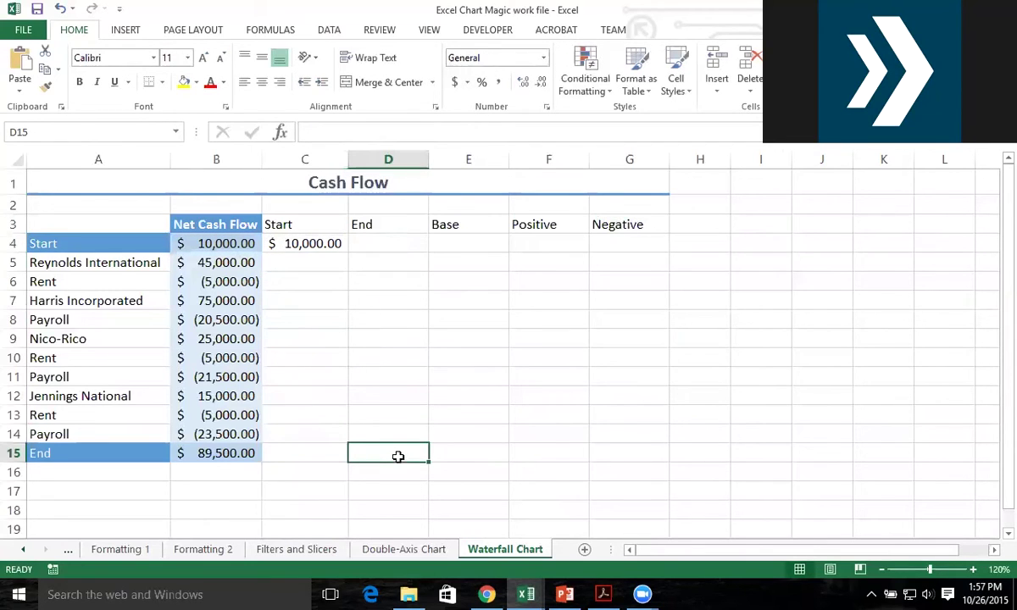
text(=)
click(214, 454)
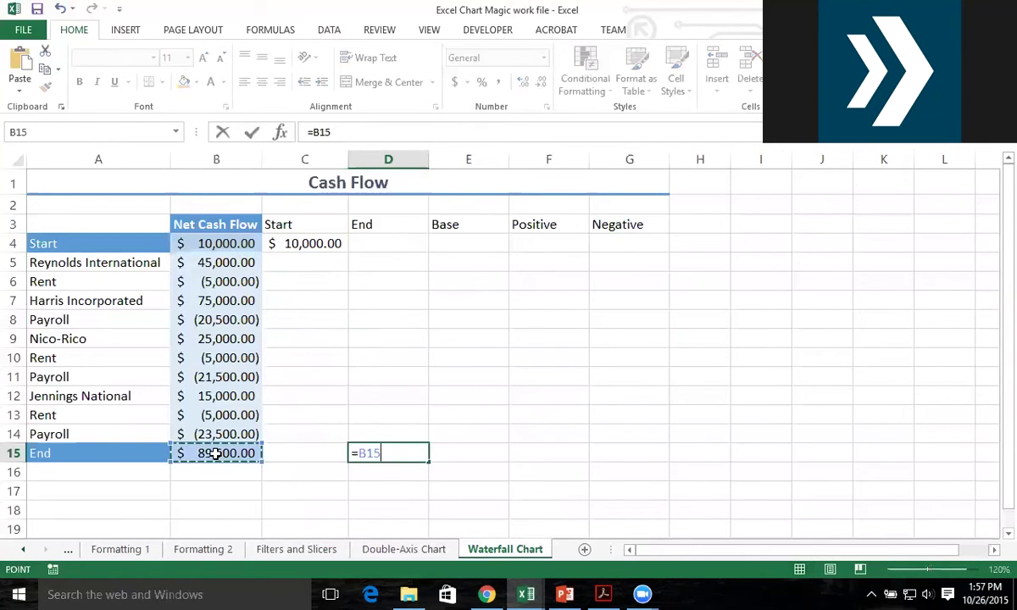
key(Return)
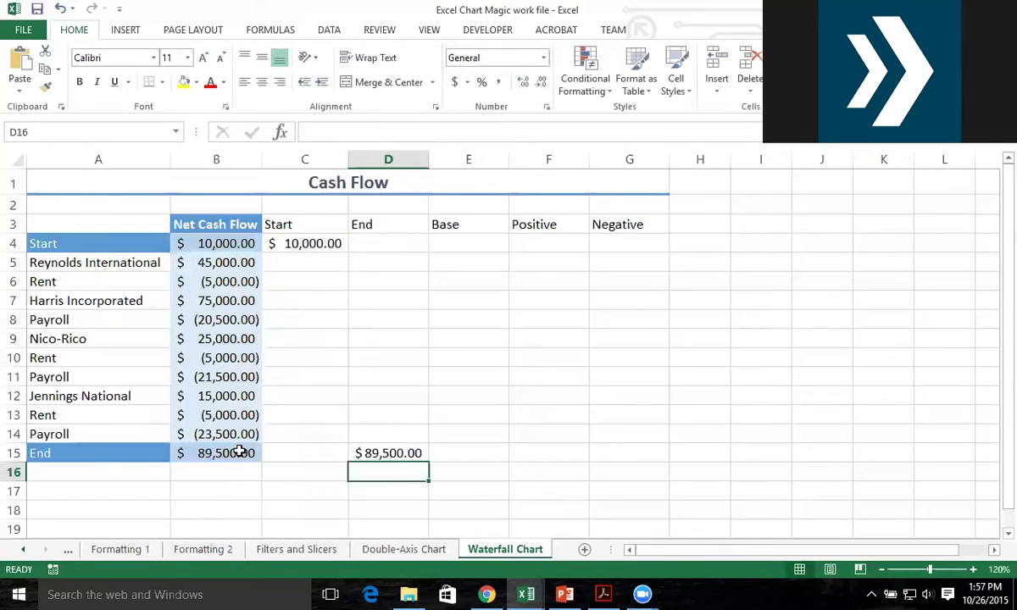
click(558, 265)
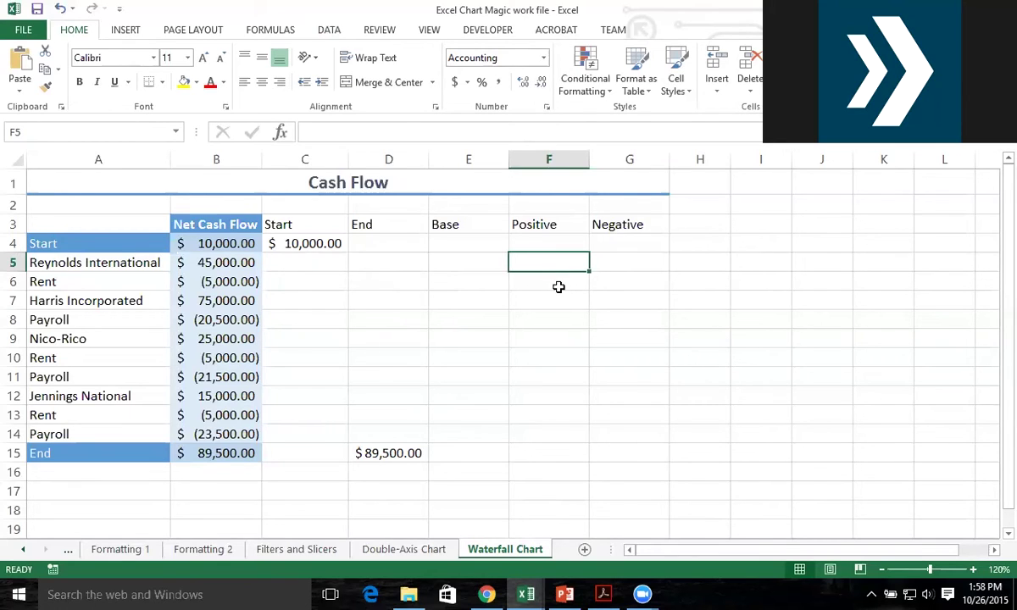
Enter =MAX(B5,0) in F5 and compare it with row 5's amount.
text(=)
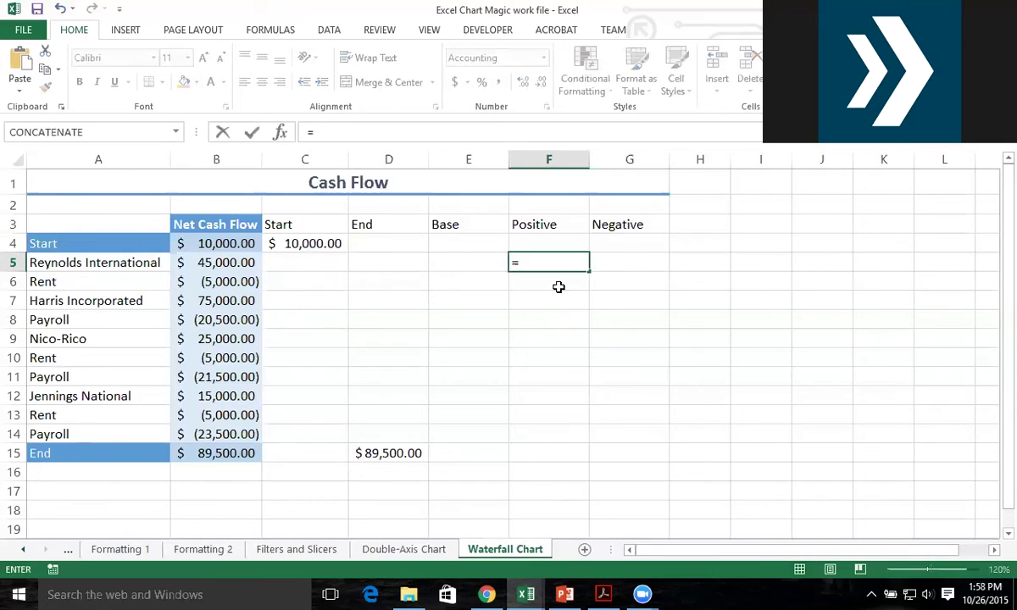
text(MAX()
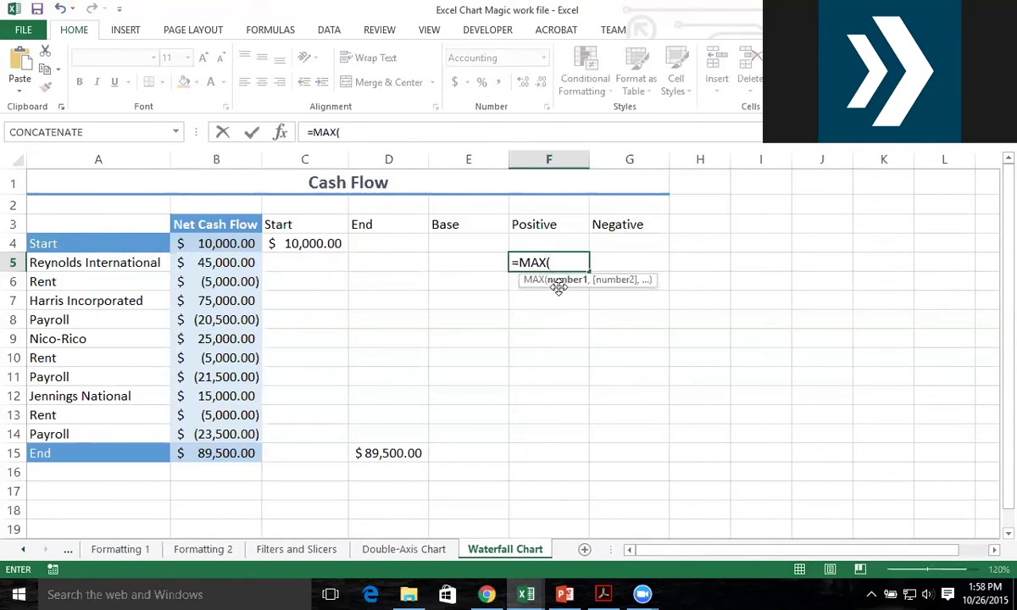
click(237, 263)
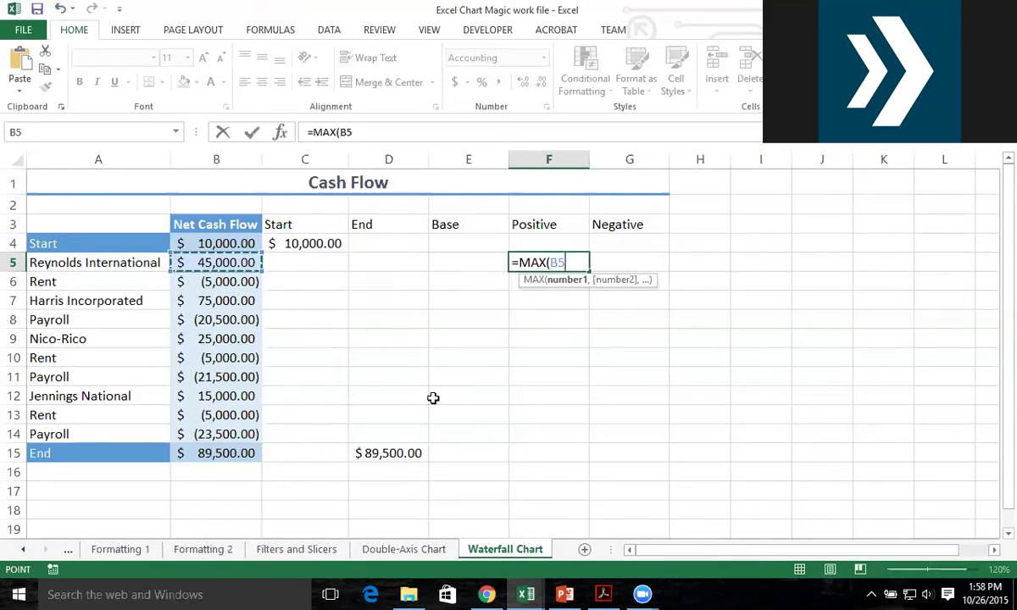
text(,)
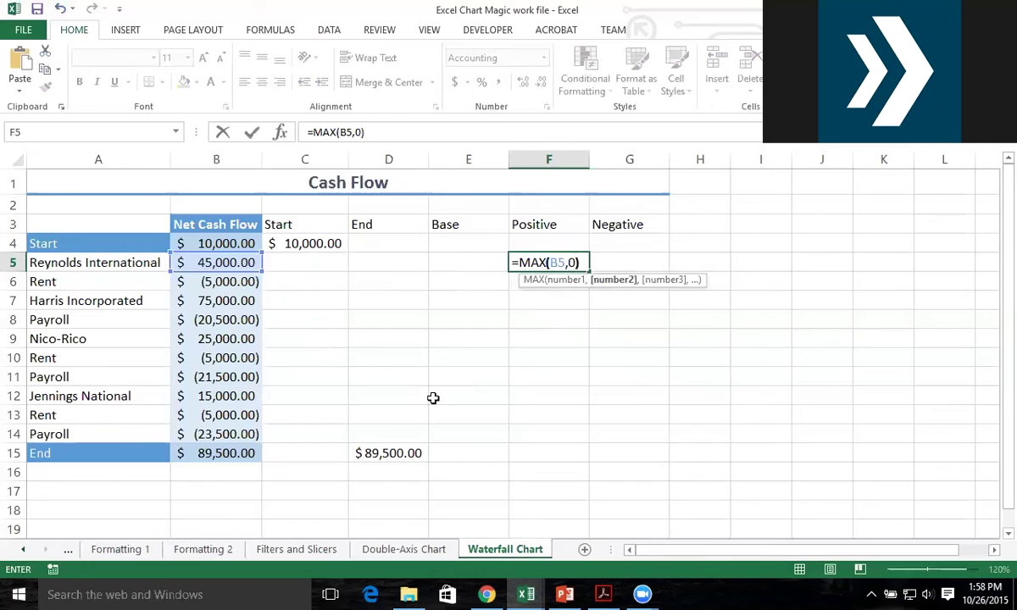
text(0))
key(ctrl+Return)
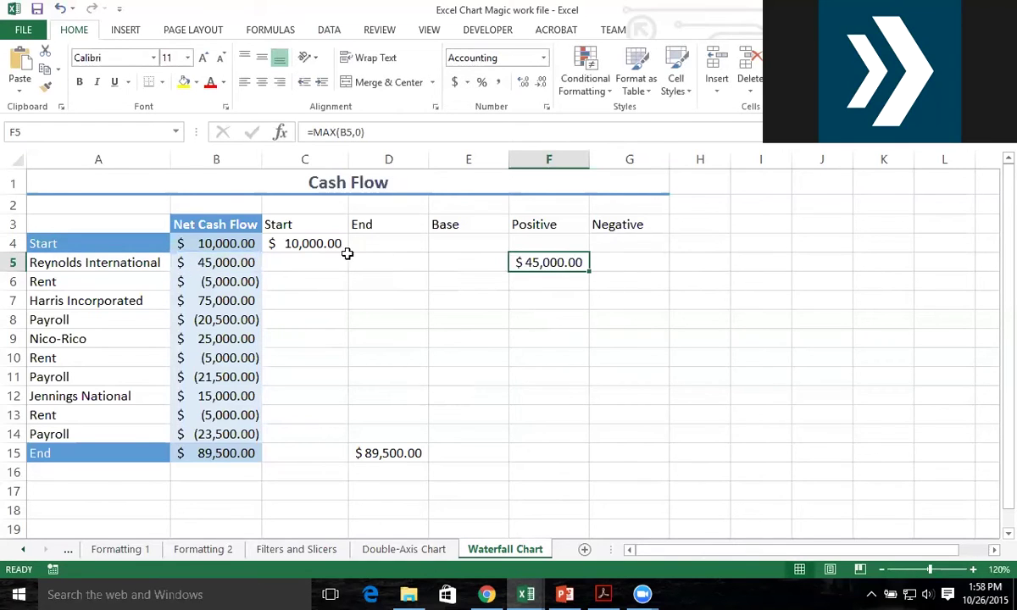
drag(245, 262, 546, 263)
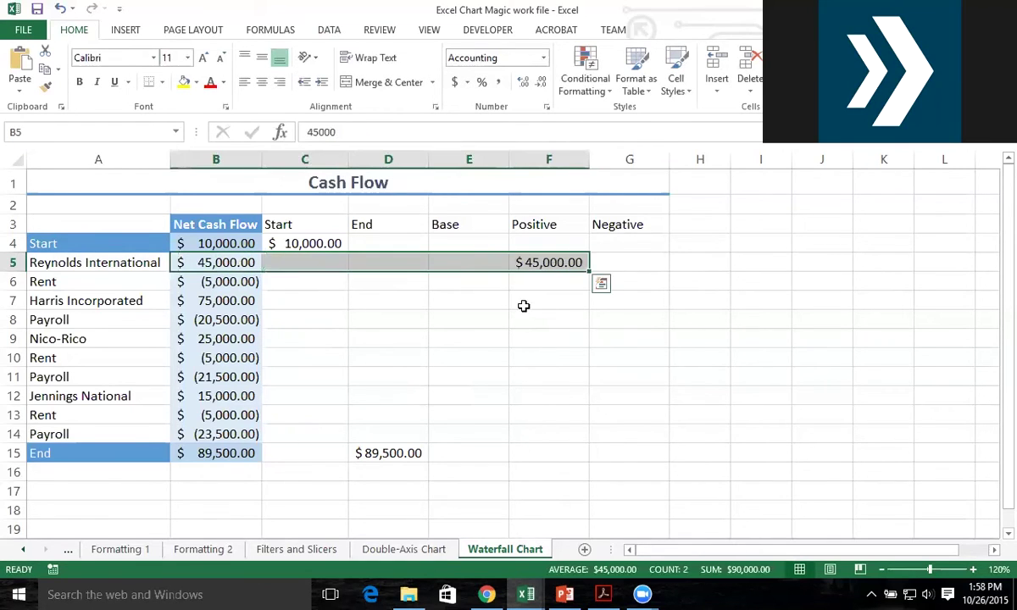
Fill the Positive formula down to F14 and verify negative rows return zero.
click(580, 266)
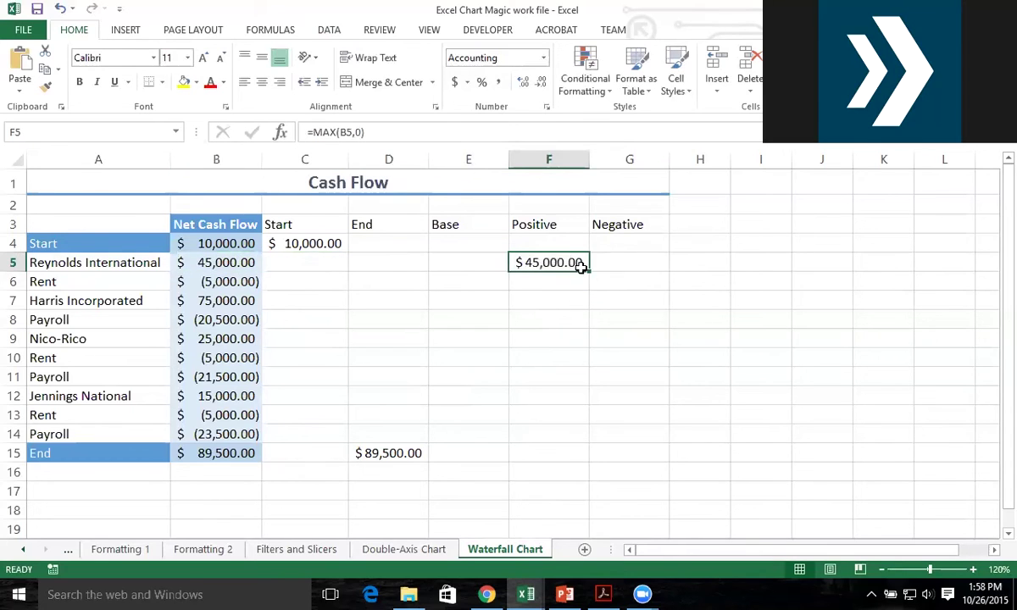
drag(587, 268, 578, 447)
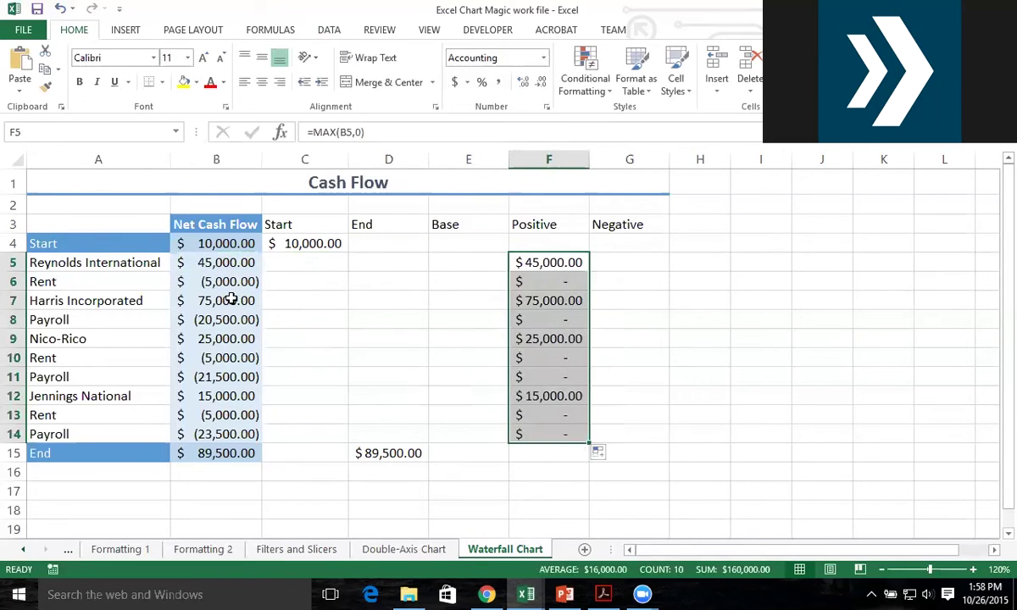
drag(225, 301, 495, 301)
drag(237, 341, 575, 336)
drag(234, 397, 526, 390)
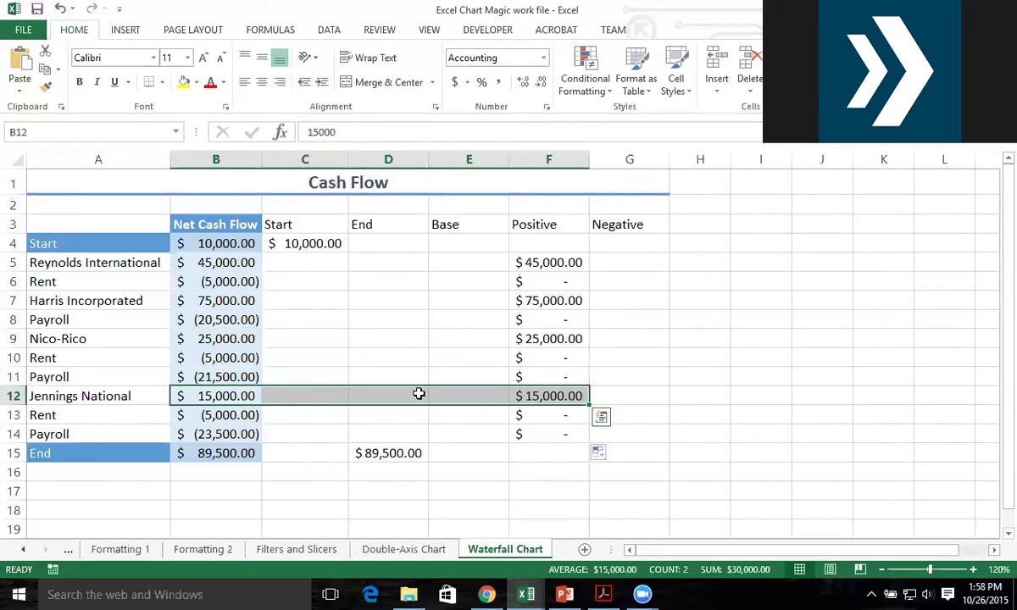
drag(217, 357, 579, 380)
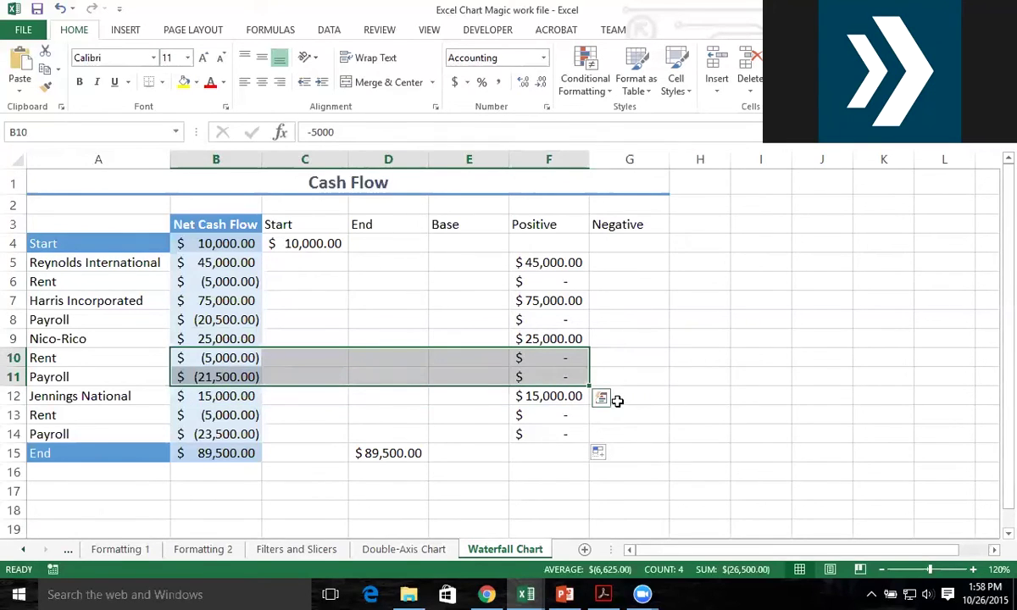
click(619, 268)
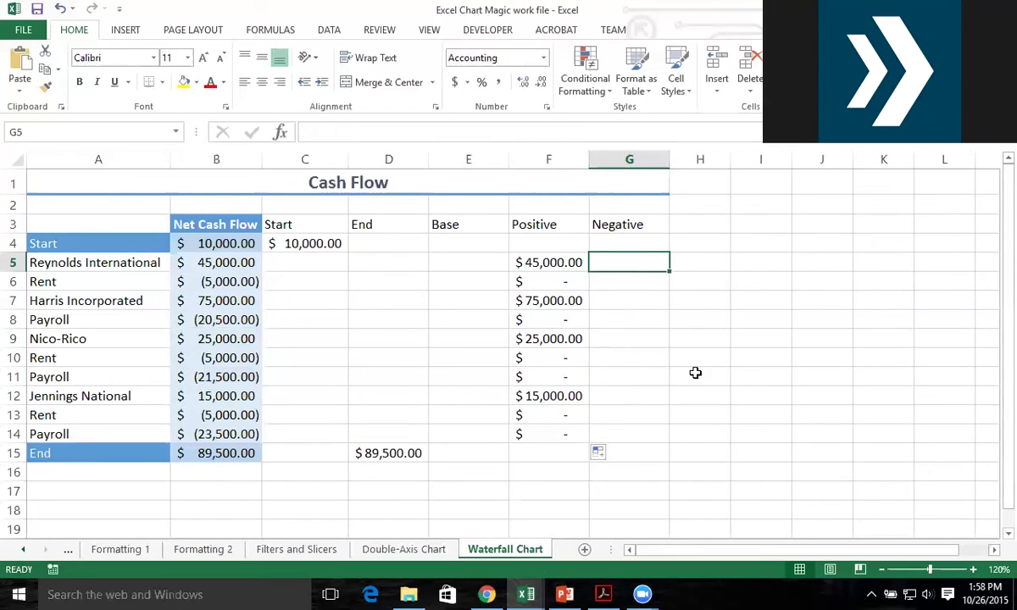
Enter =-MIN(B5,0) in G5 and fill it down to G14.
text(=)
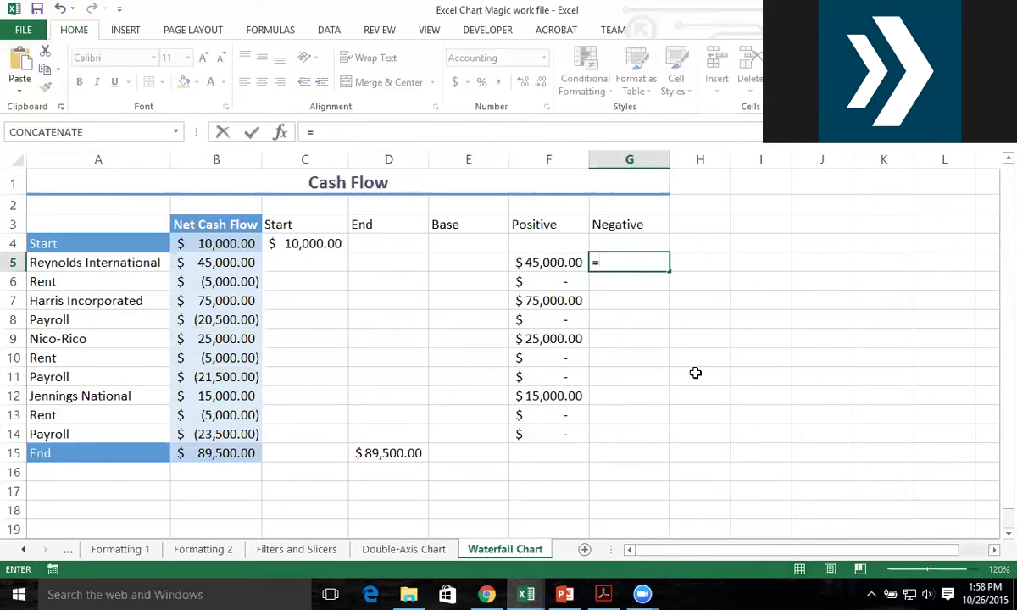
text(-MIN()
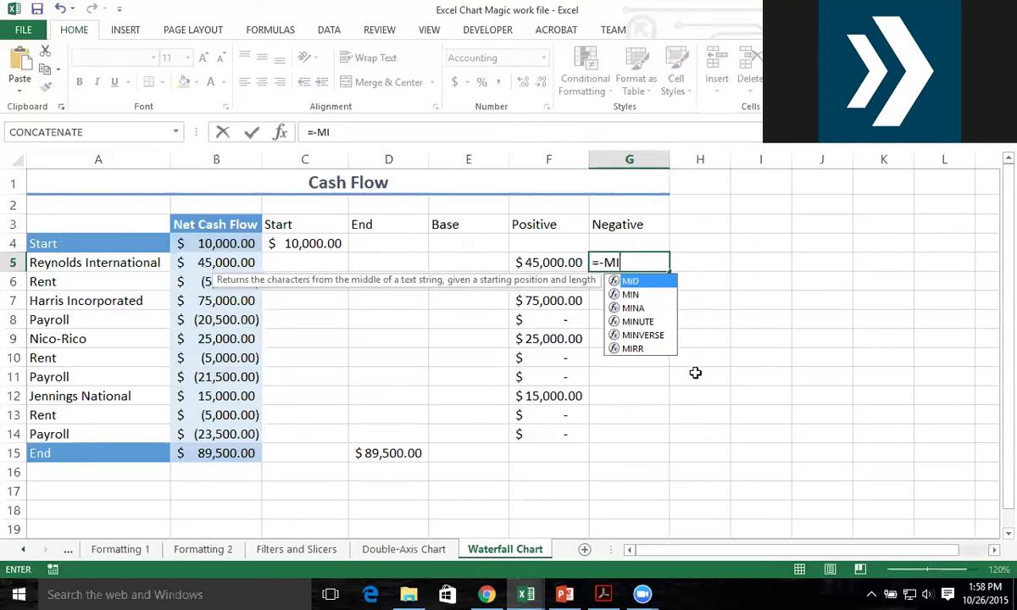
click(244, 265)
text(,0))
key(ctrl+Return)
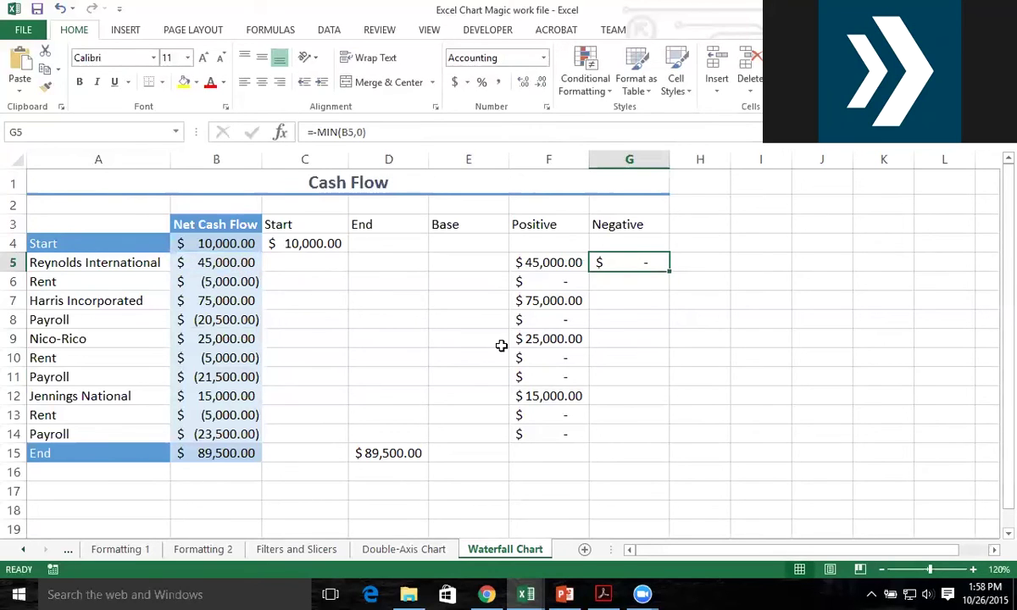
drag(668, 273, 666, 447)
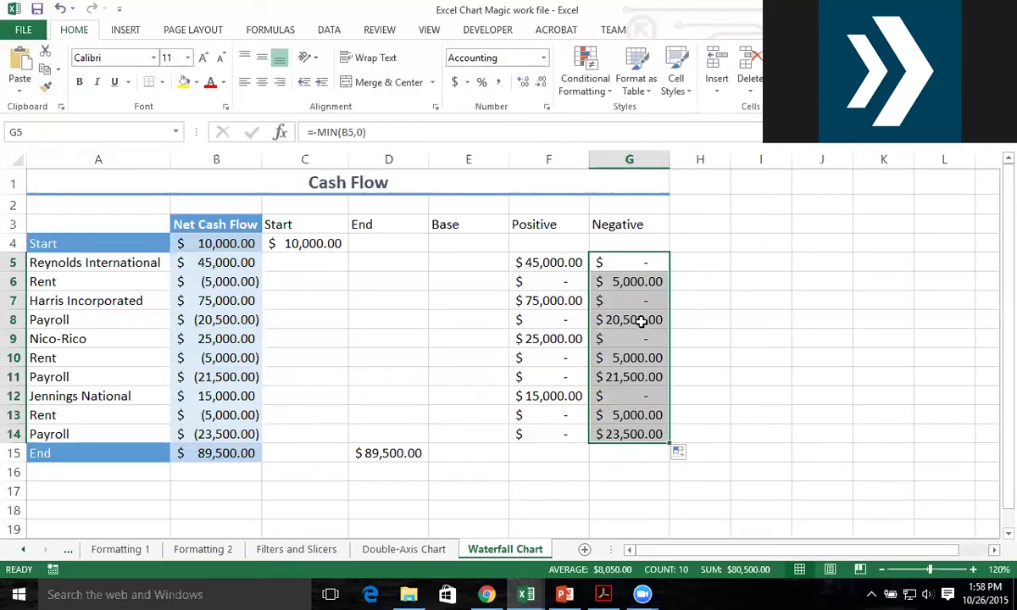
Check the Positive and Negative formulas in rows 5 through 7.
click(557, 262)
click(642, 262)
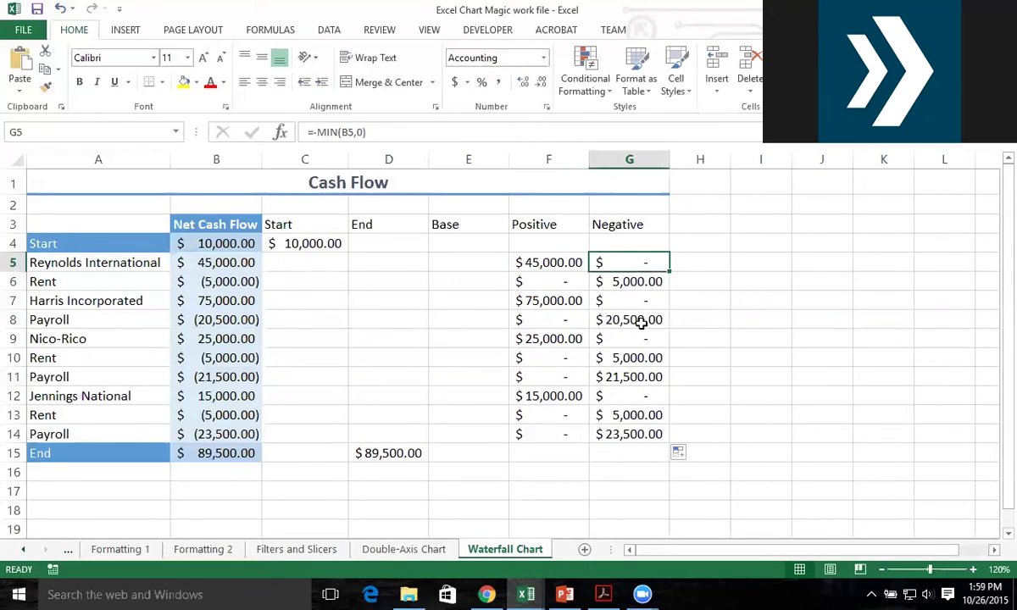
click(631, 281)
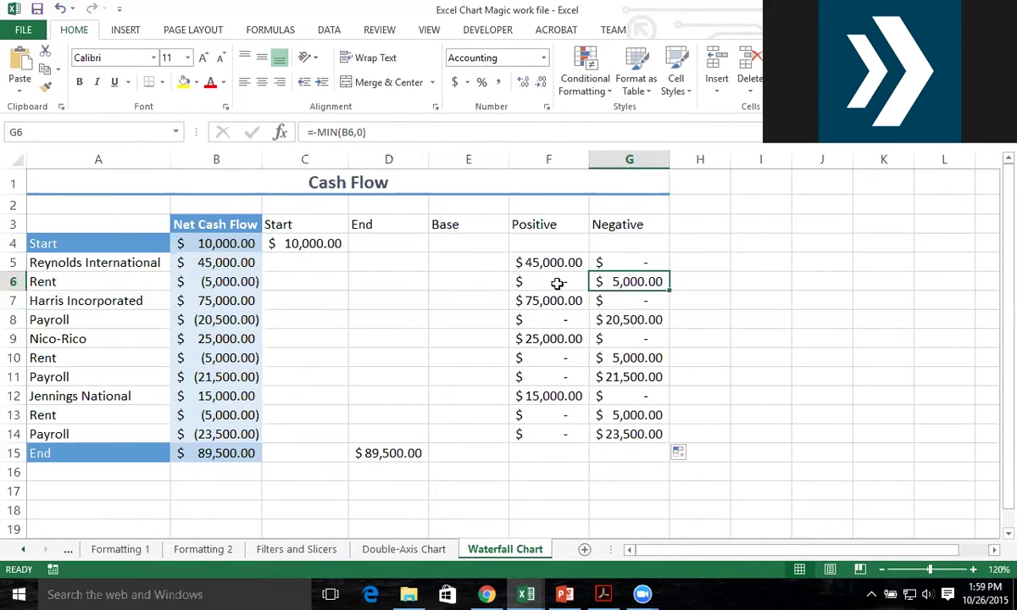
click(557, 283)
click(555, 302)
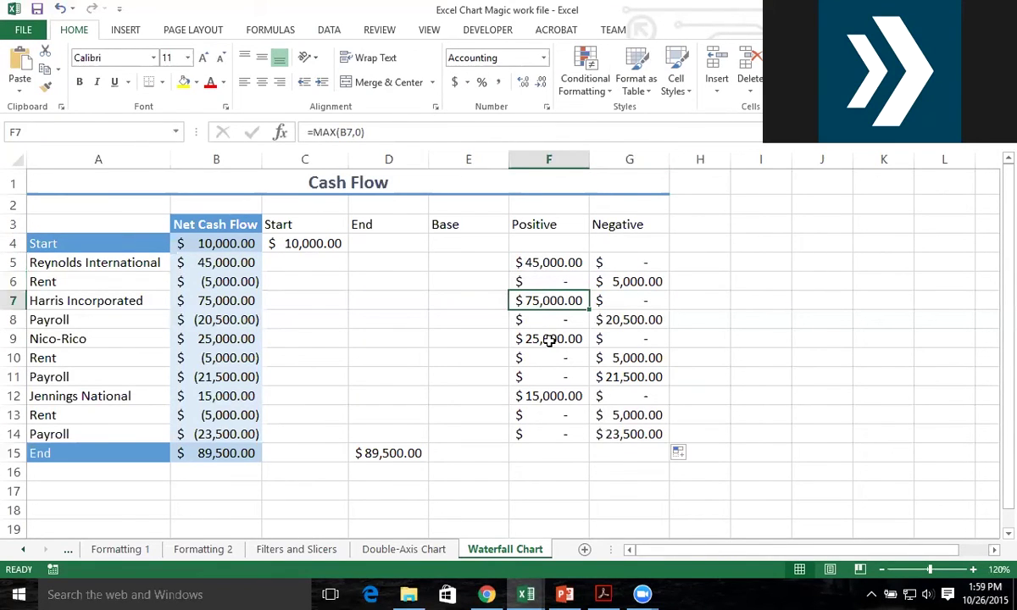
click(634, 301)
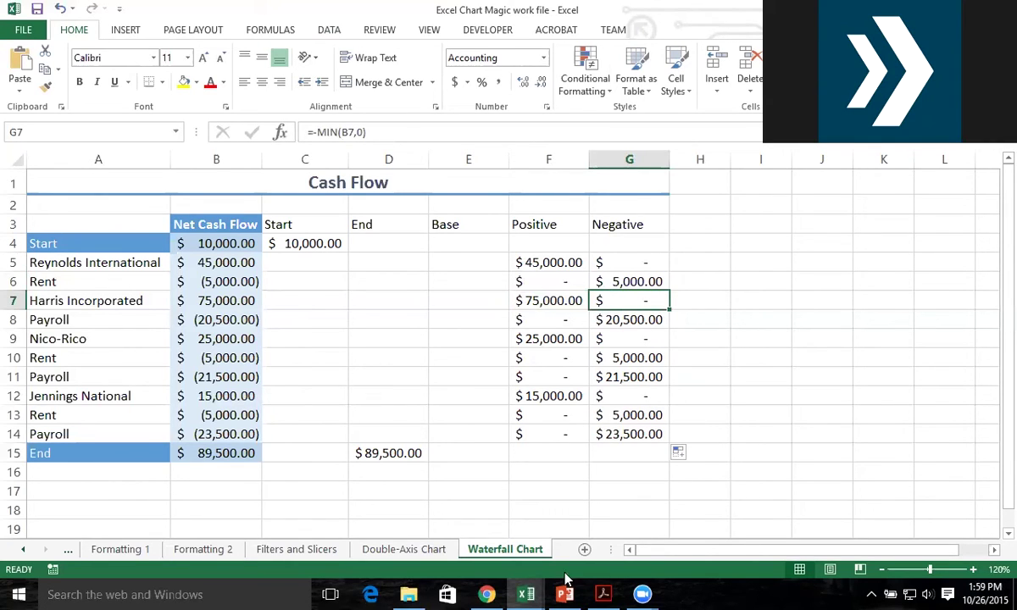
mouse_move(525, 592)
click(489, 519)
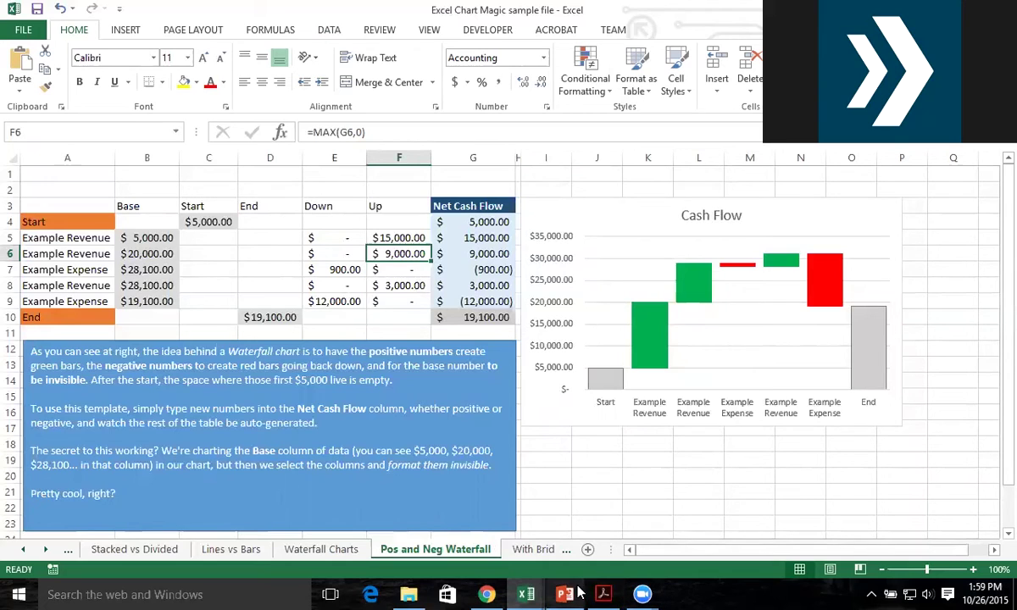
mouse_move(526, 594)
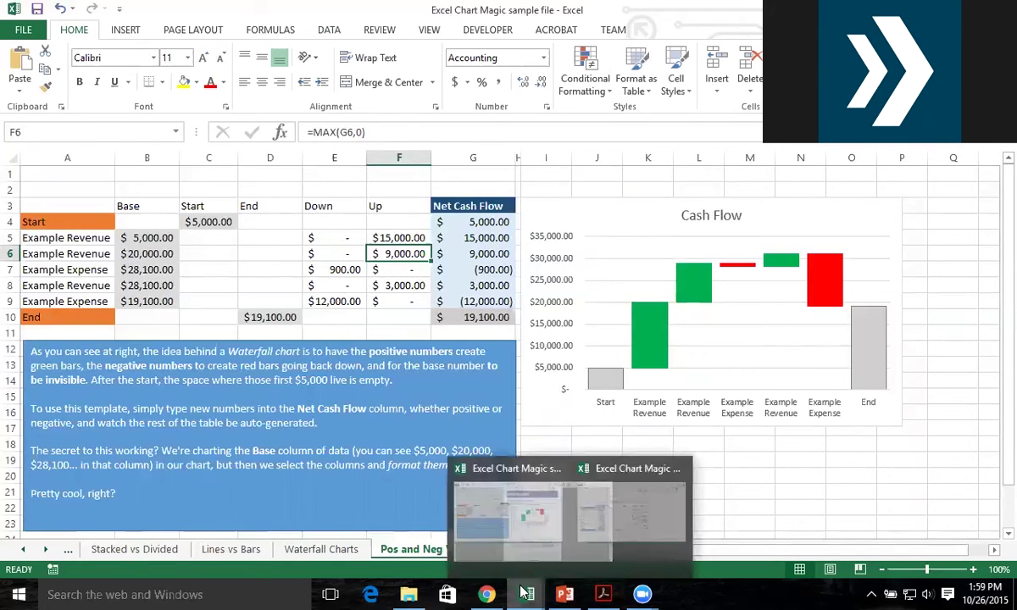
click(604, 540)
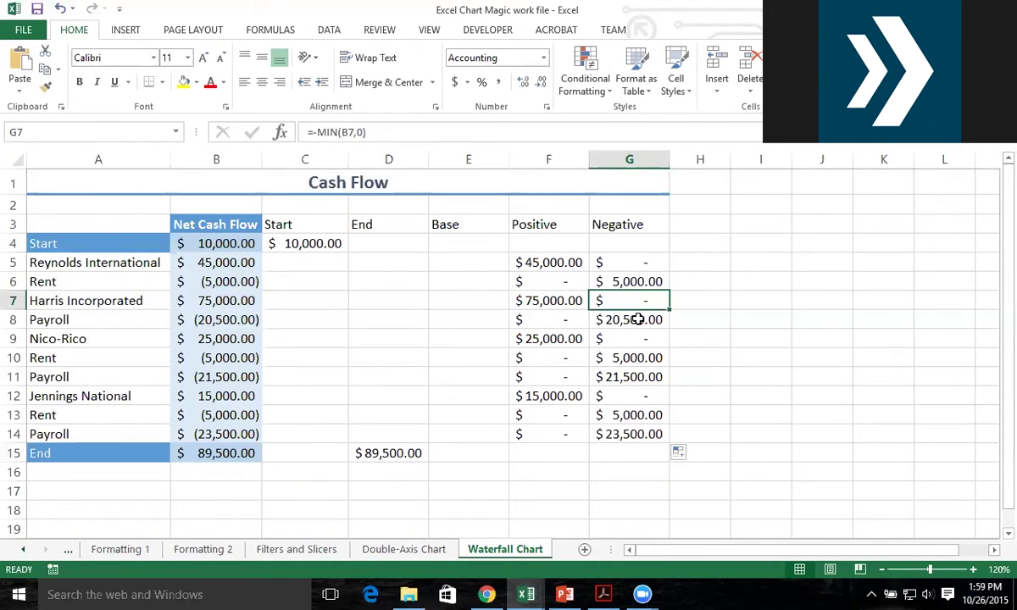
Build the Base formula =C4+E4+F4-G5 in cell E5.
click(465, 264)
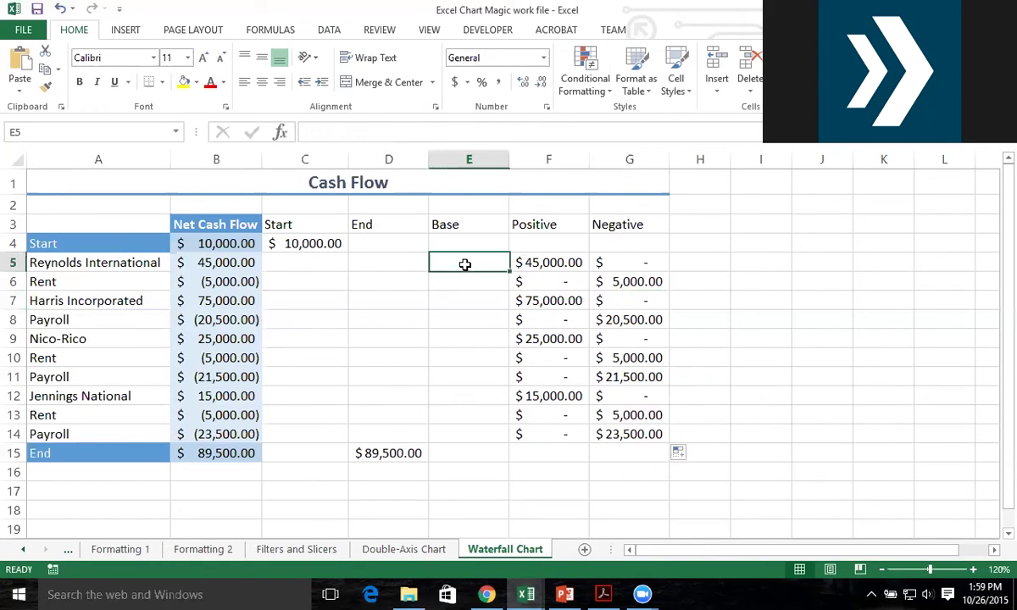
text(=)
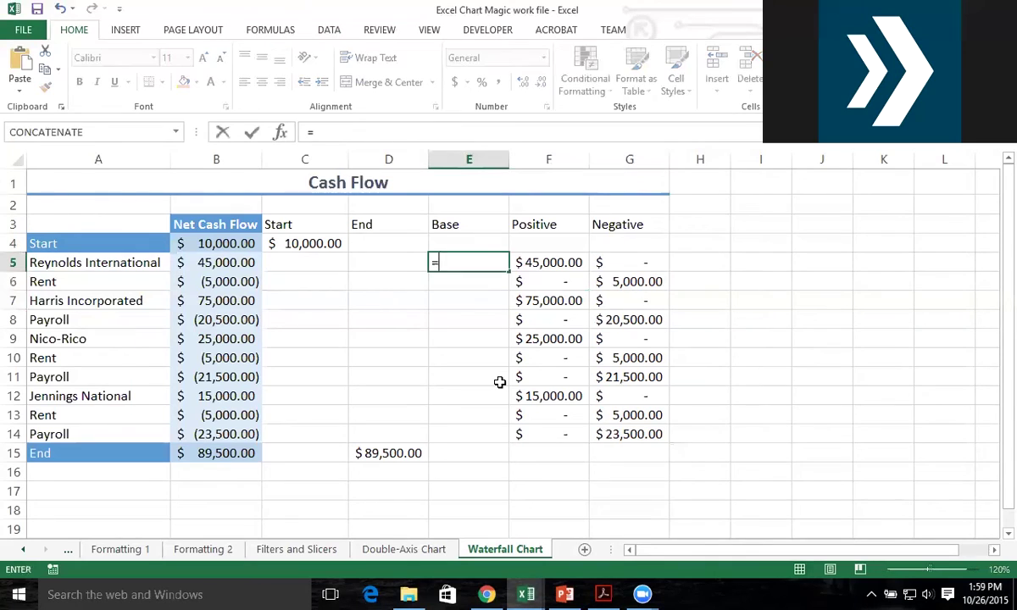
click(308, 246)
text(+)
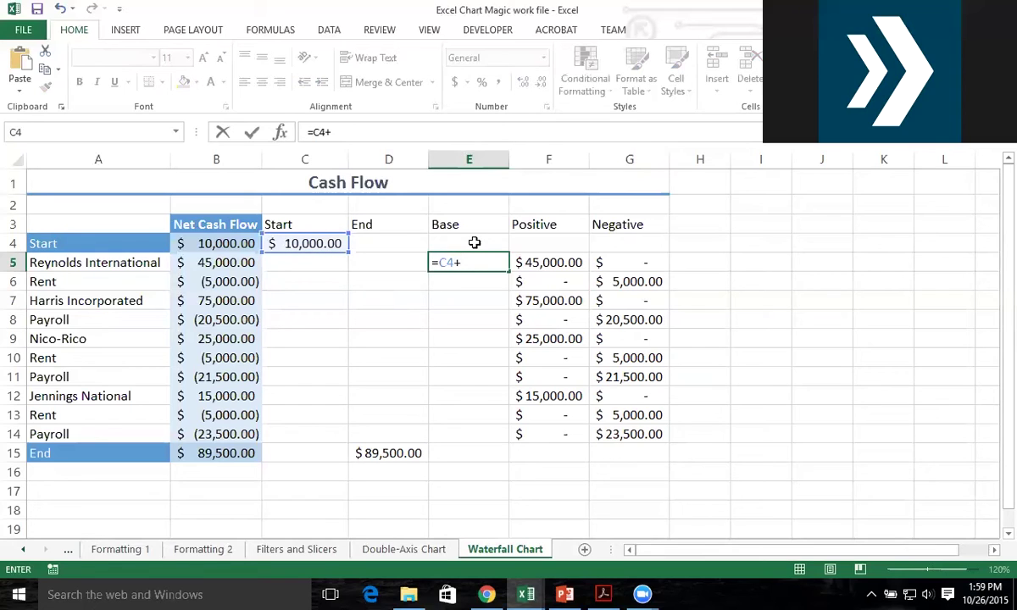
click(475, 243)
text(+)
click(536, 243)
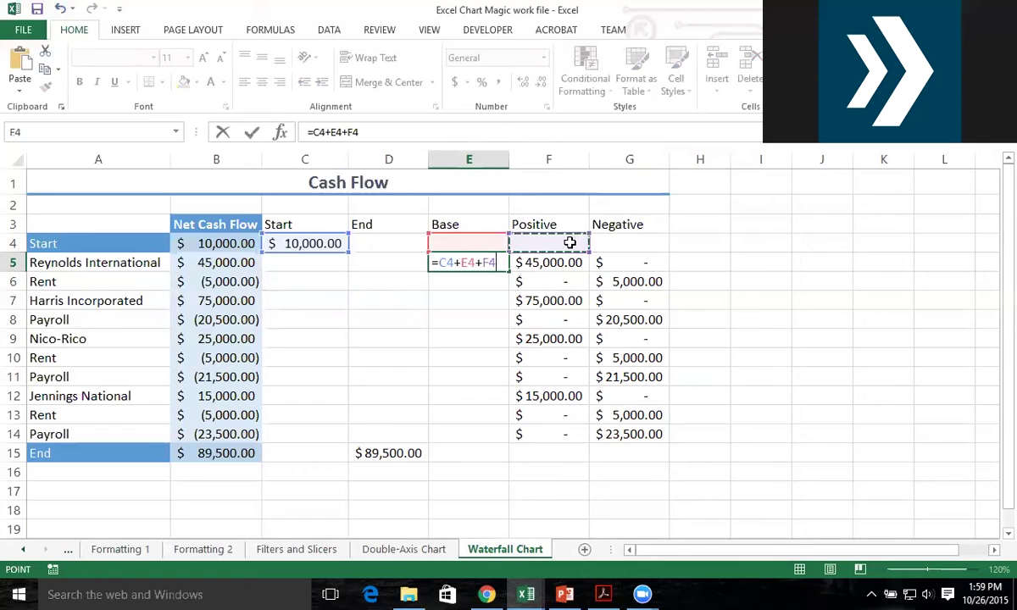
text(-)
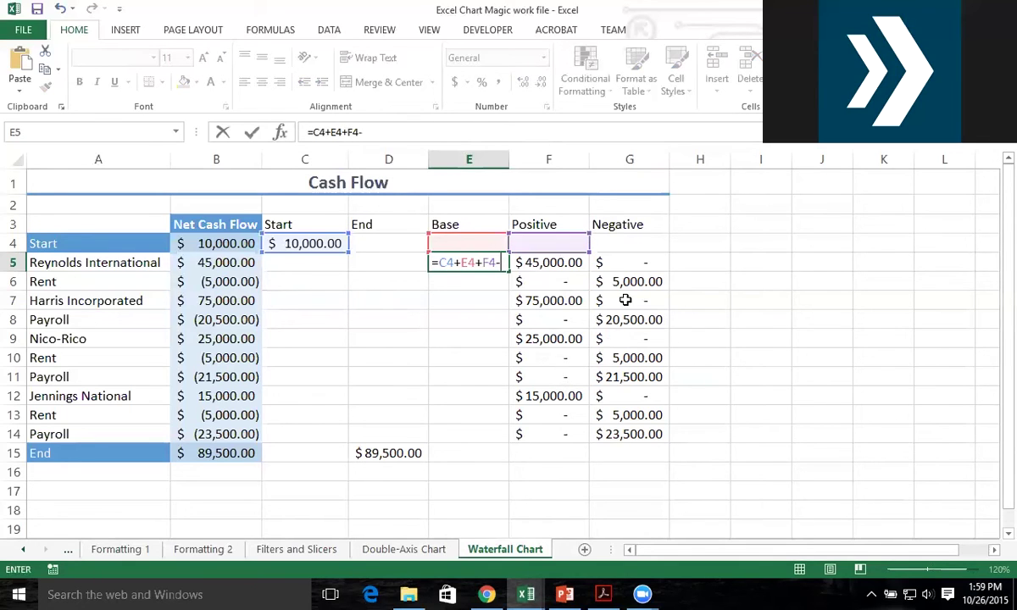
click(636, 262)
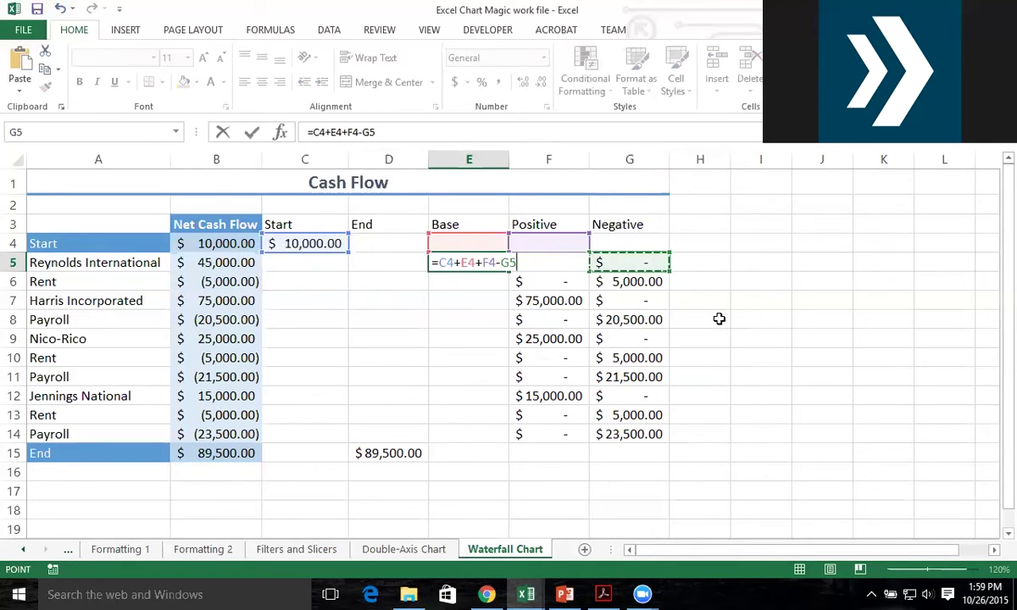
key(ctrl+Return)
Fill the Base formula down to E14, autofit column E, and select C3:G15.
drag(511, 270, 511, 438)
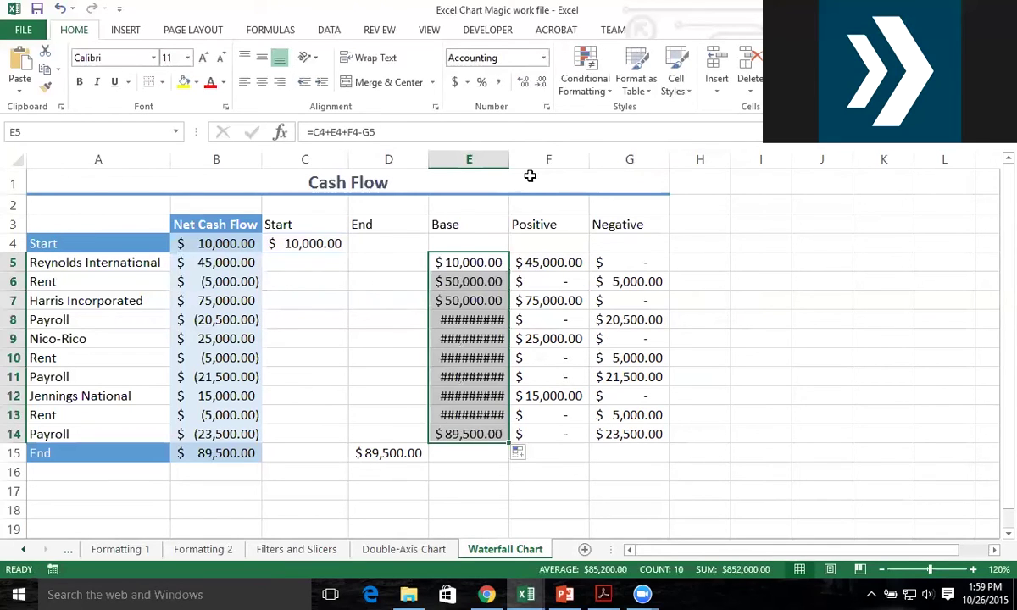
double_click(511, 160)
click(591, 322)
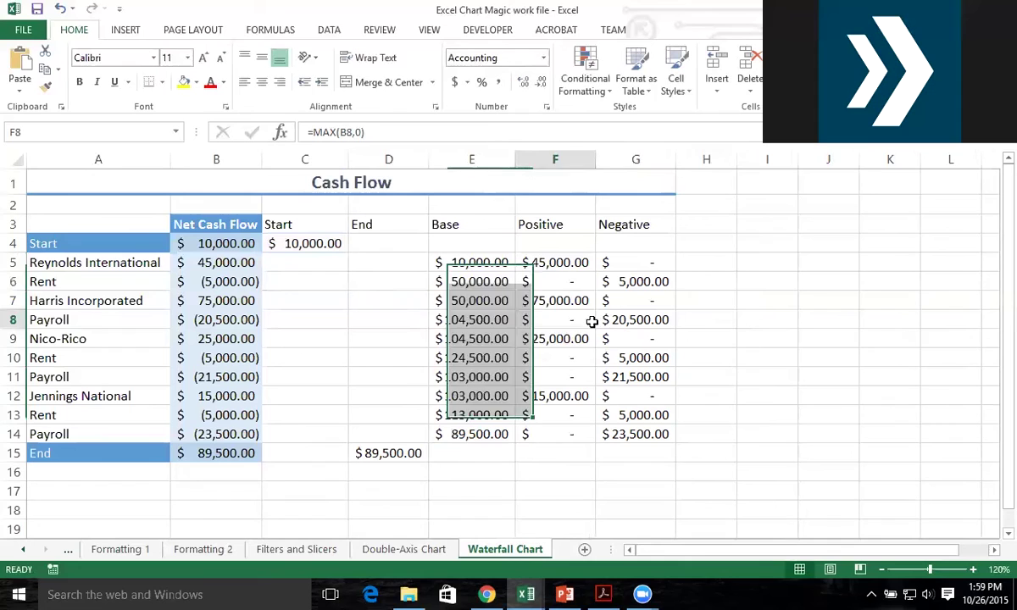
drag(293, 224, 631, 454)
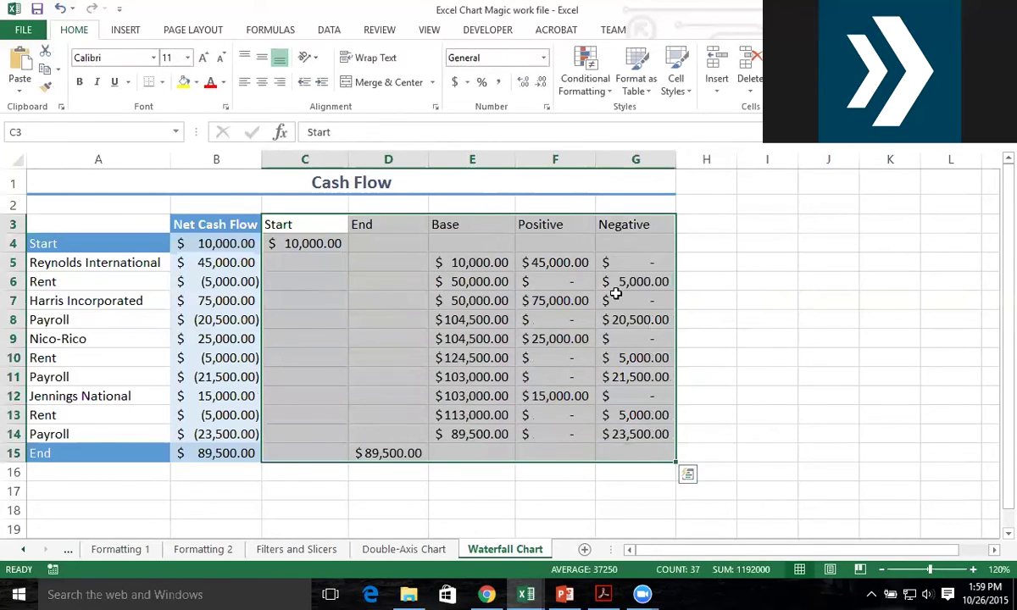
Insert a stacked column chart of the helper table and place it beside the data.
click(126, 32)
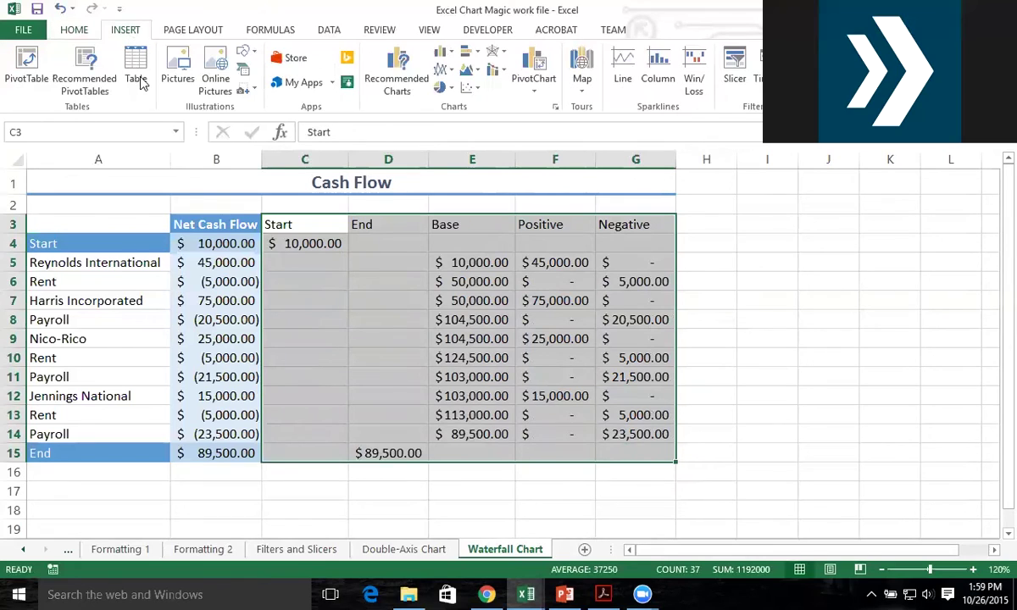
click(444, 51)
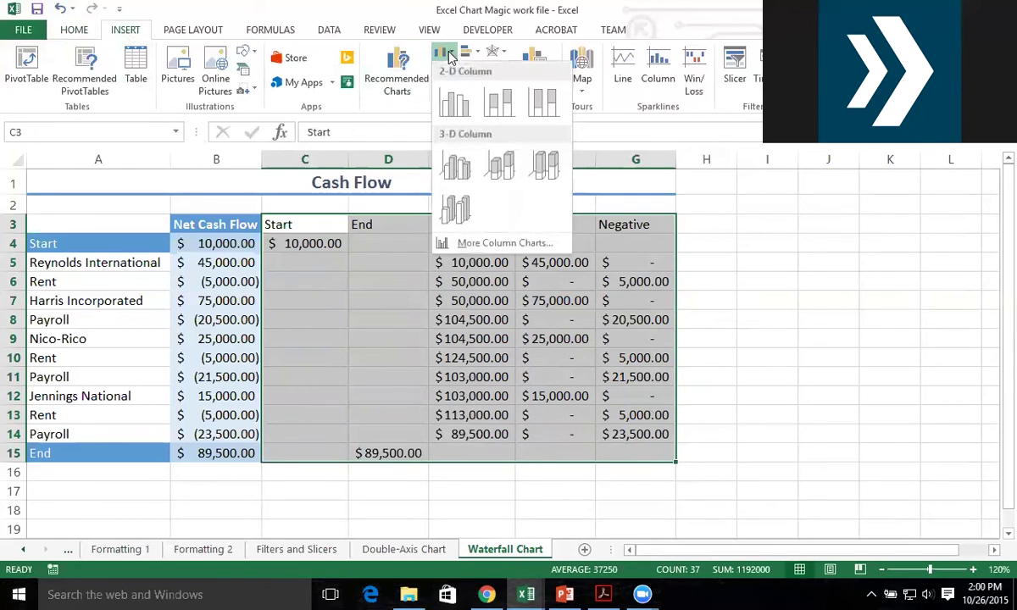
click(498, 103)
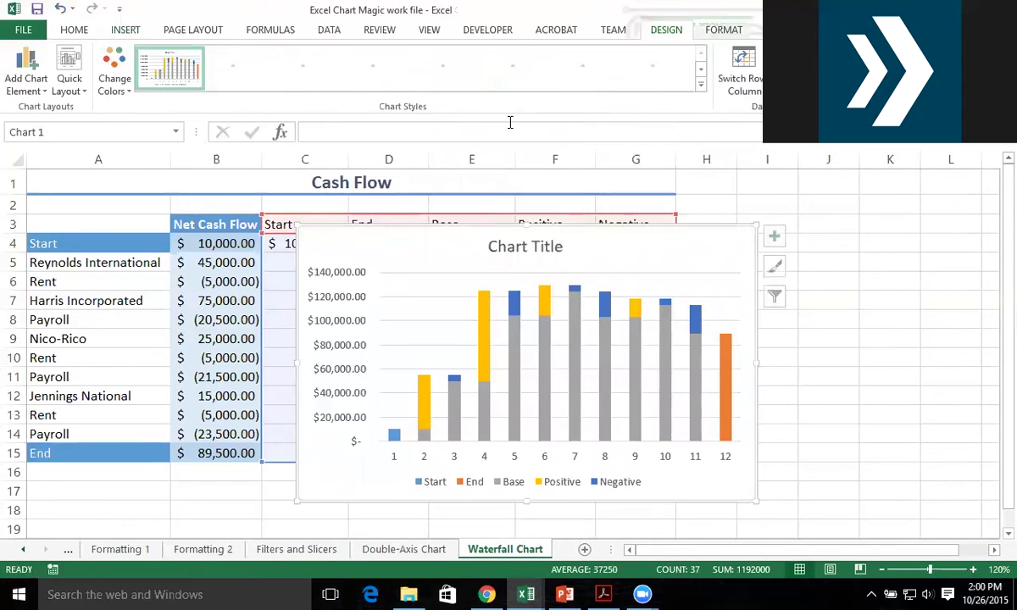
drag(609, 230, 812, 215)
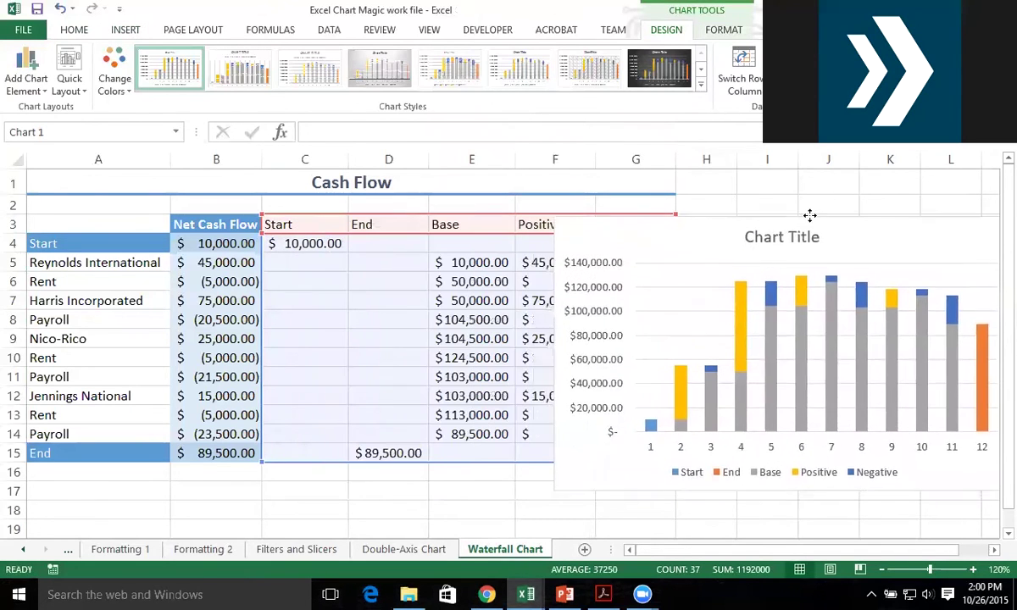
Remove the chart's title, legend and horizontal category axis.
click(736, 232)
key(Delete)
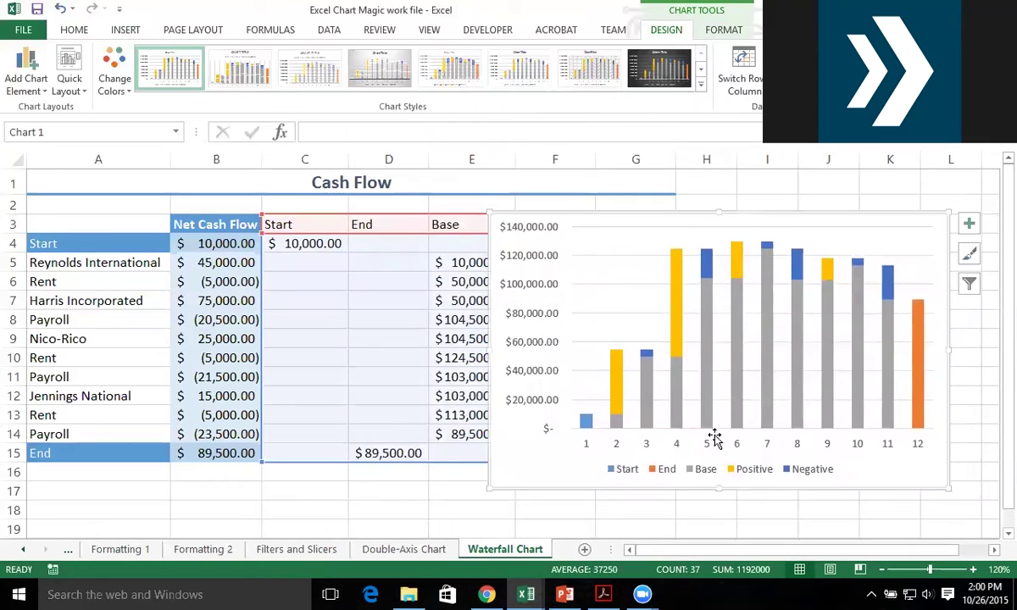
click(709, 472)
key(Delete)
click(618, 474)
key(Delete)
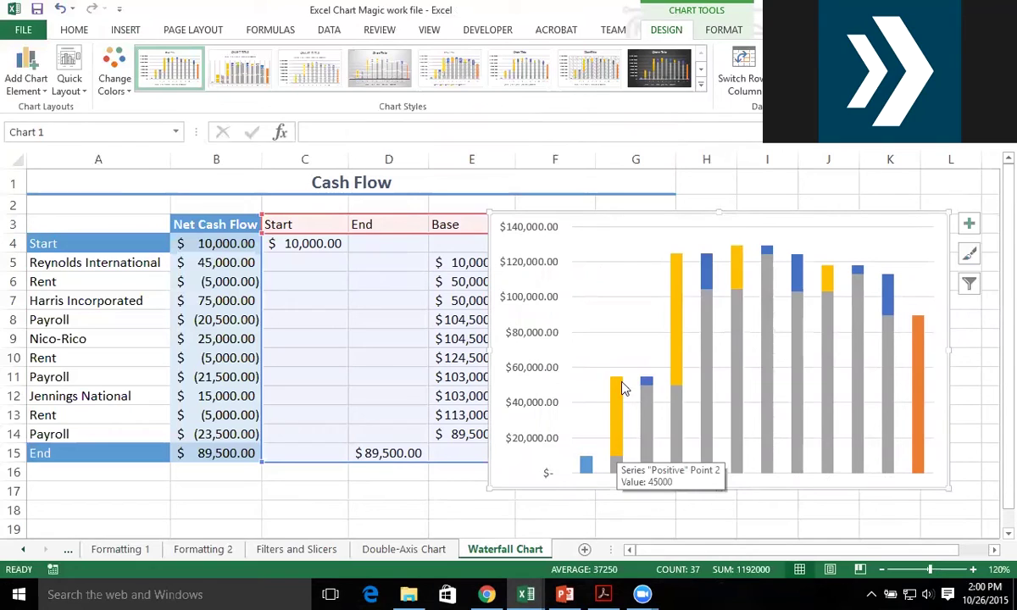
Fill the Positive series bars green and the Negative series bars red using Shape Fill.
click(618, 428)
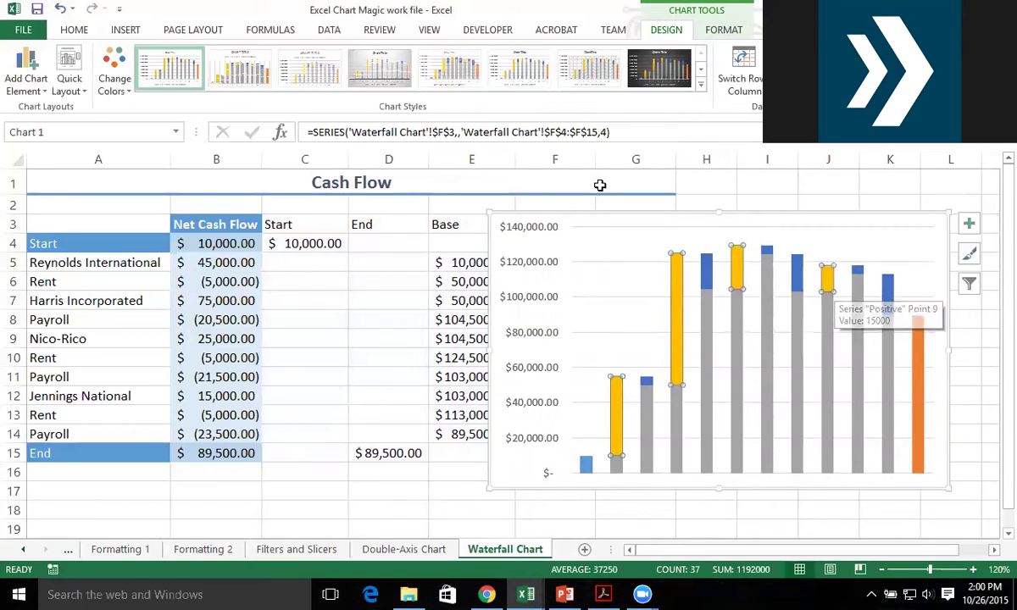
click(717, 29)
click(424, 52)
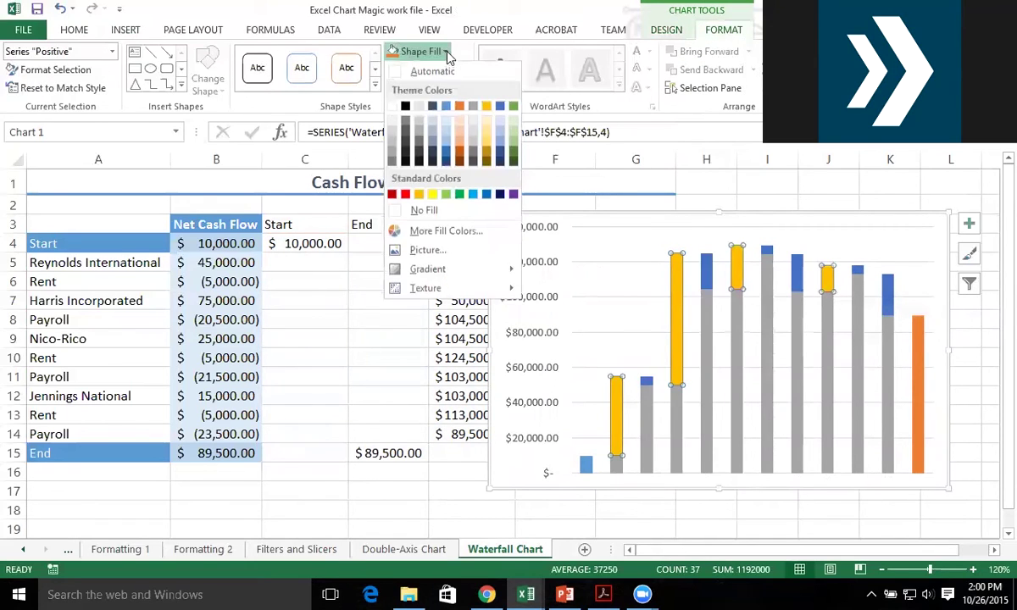
click(454, 195)
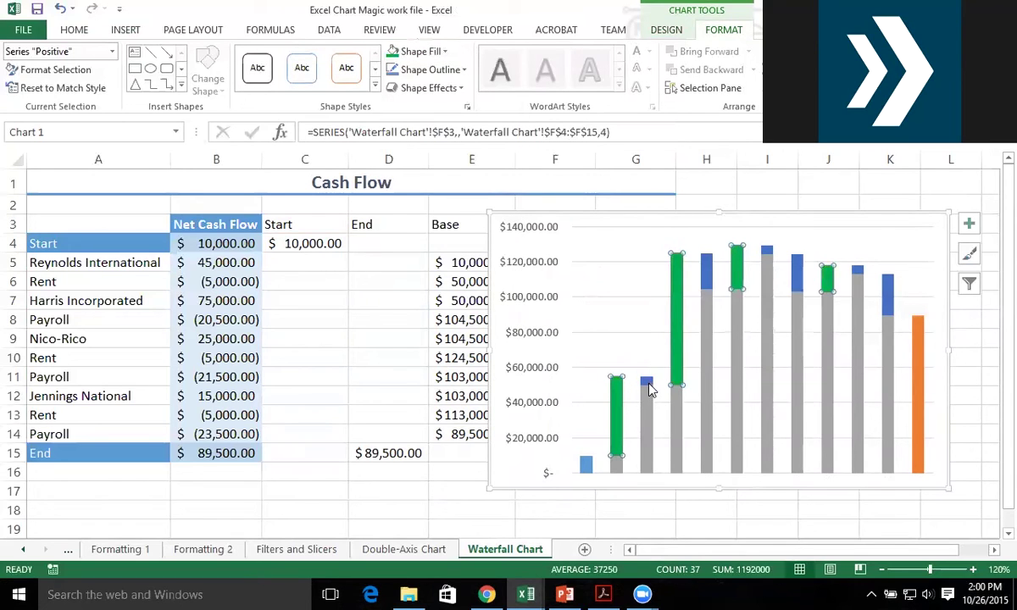
click(646, 384)
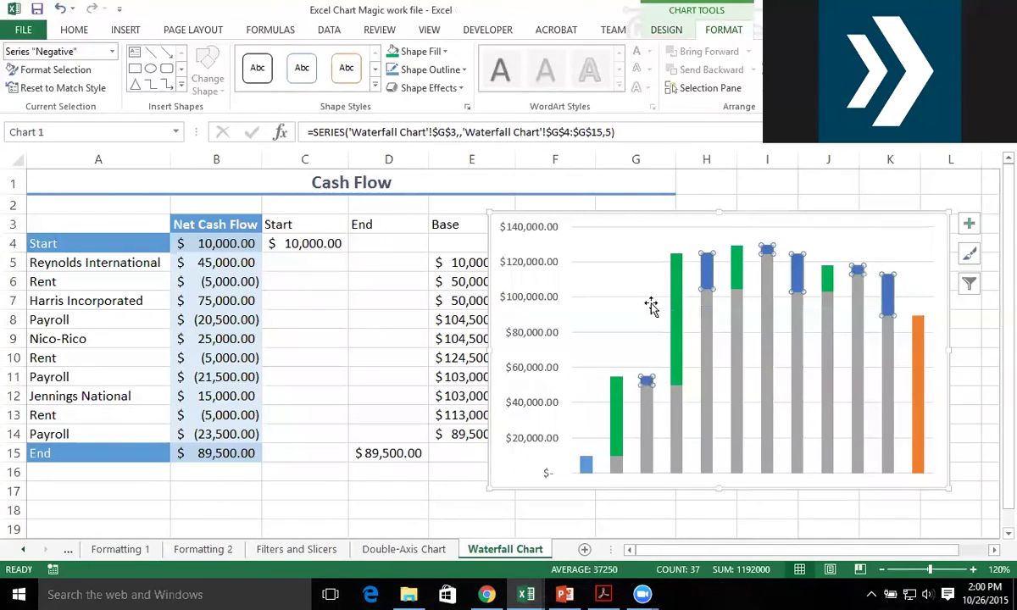
click(442, 52)
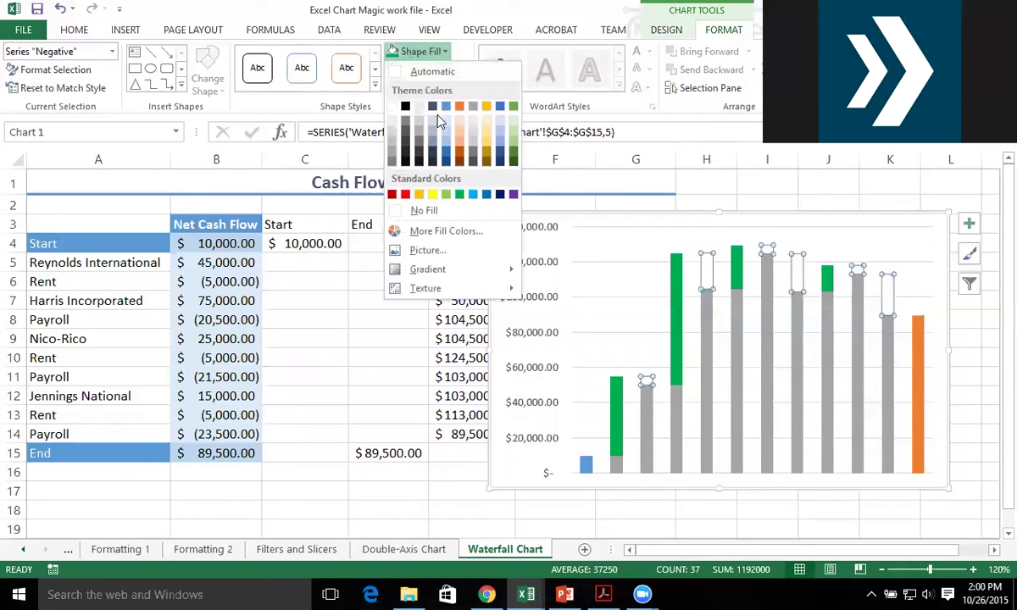
click(405, 195)
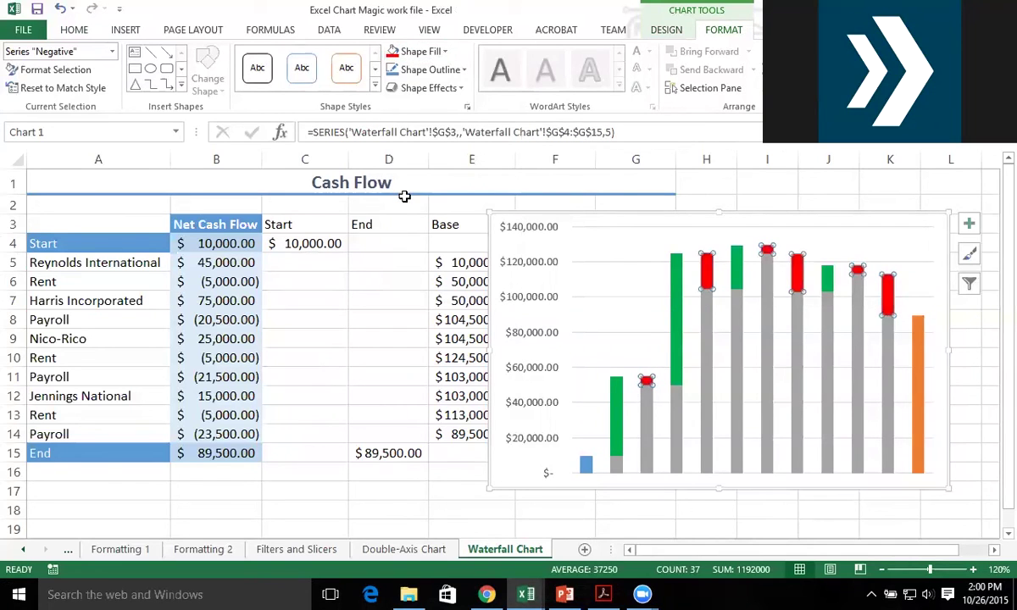
Recolour the Start and End total bars from blue and orange to the same grey.
click(587, 466)
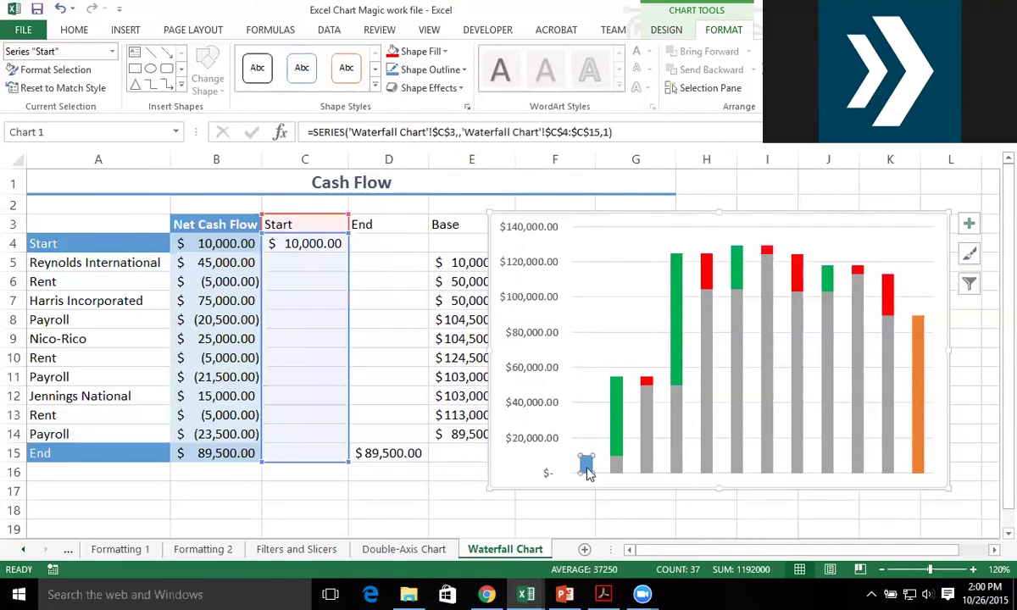
click(421, 51)
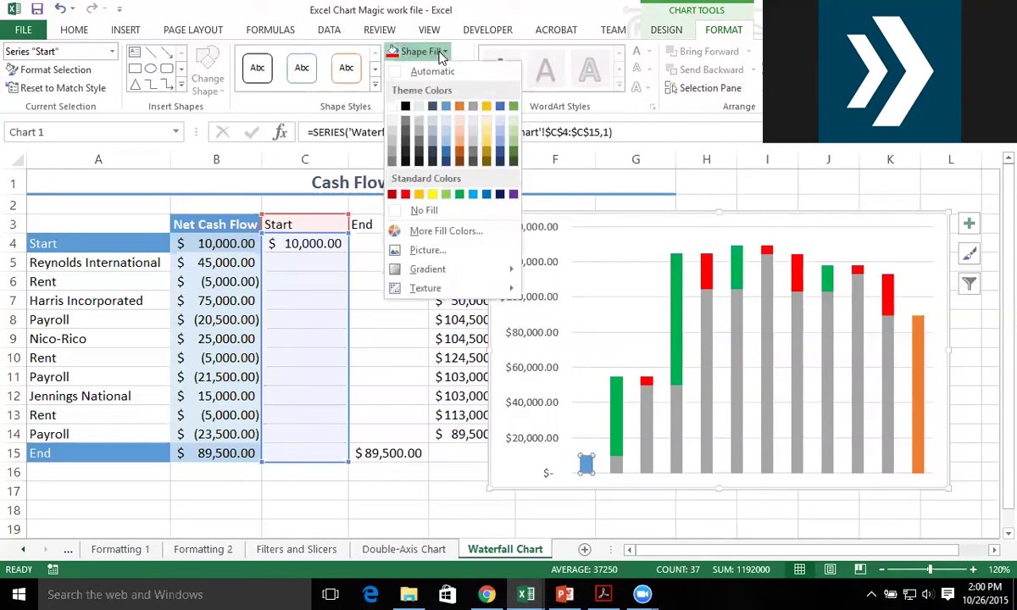
click(392, 151)
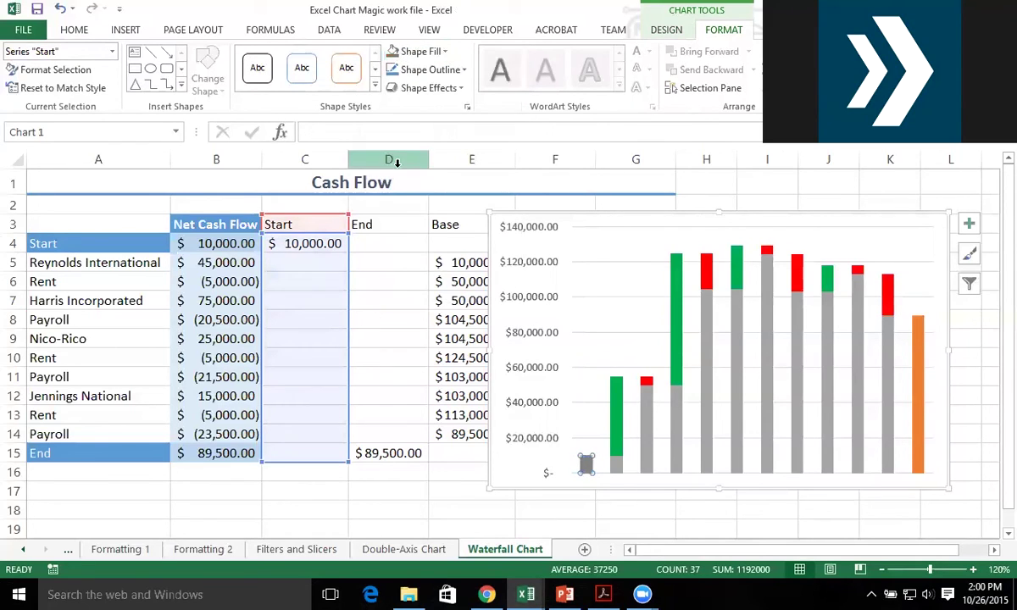
click(923, 383)
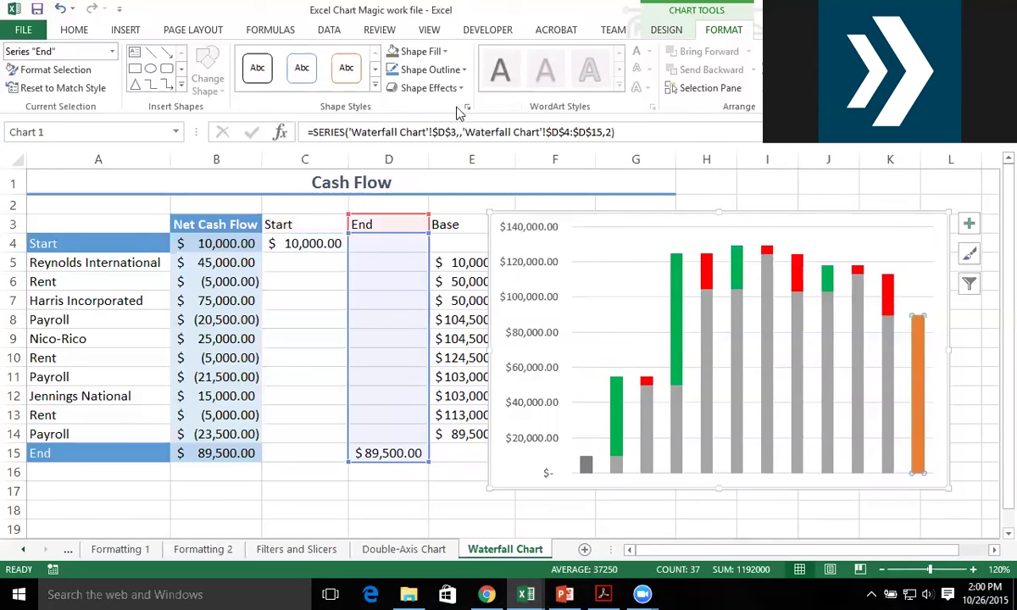
click(393, 53)
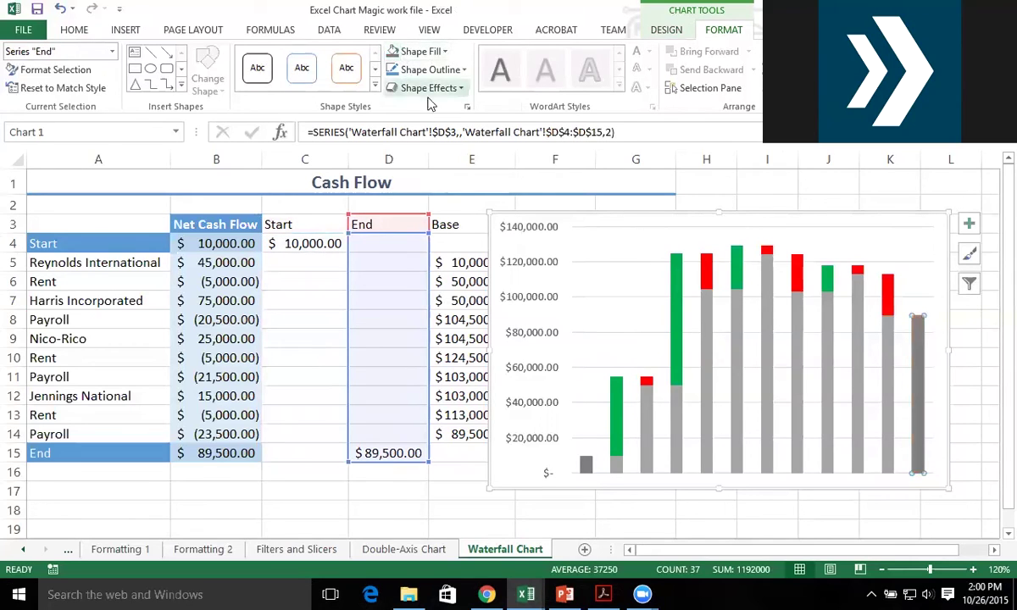
click(707, 390)
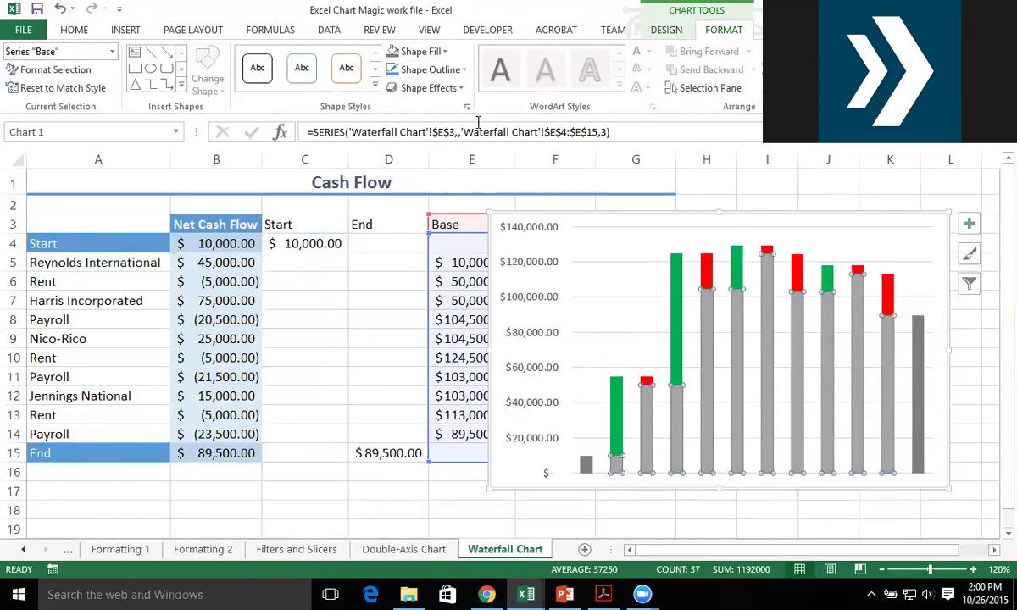
Set the Base series to No Fill and stretch the chart left toward column B.
click(442, 53)
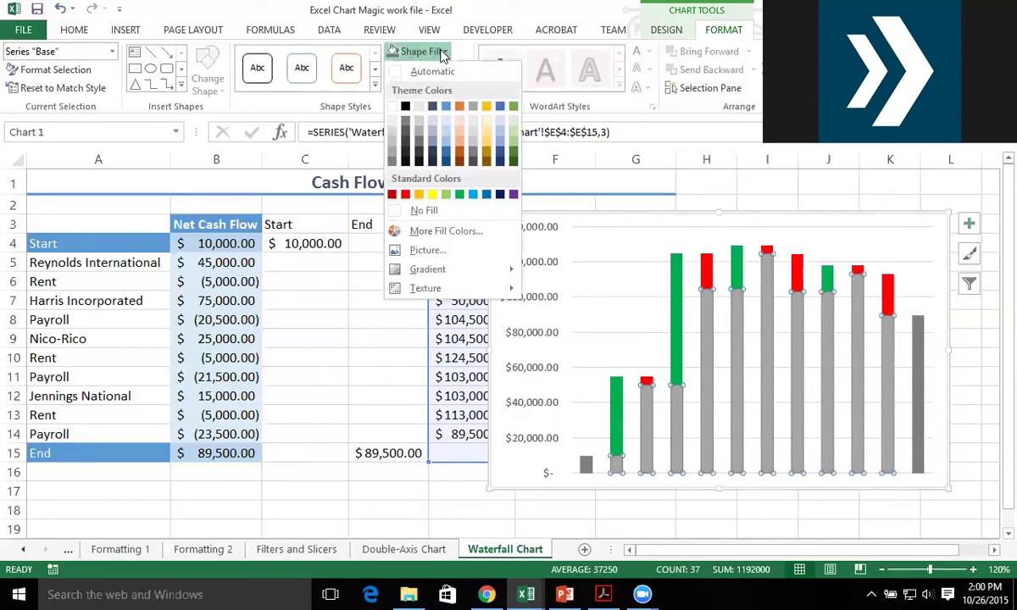
click(426, 213)
click(567, 217)
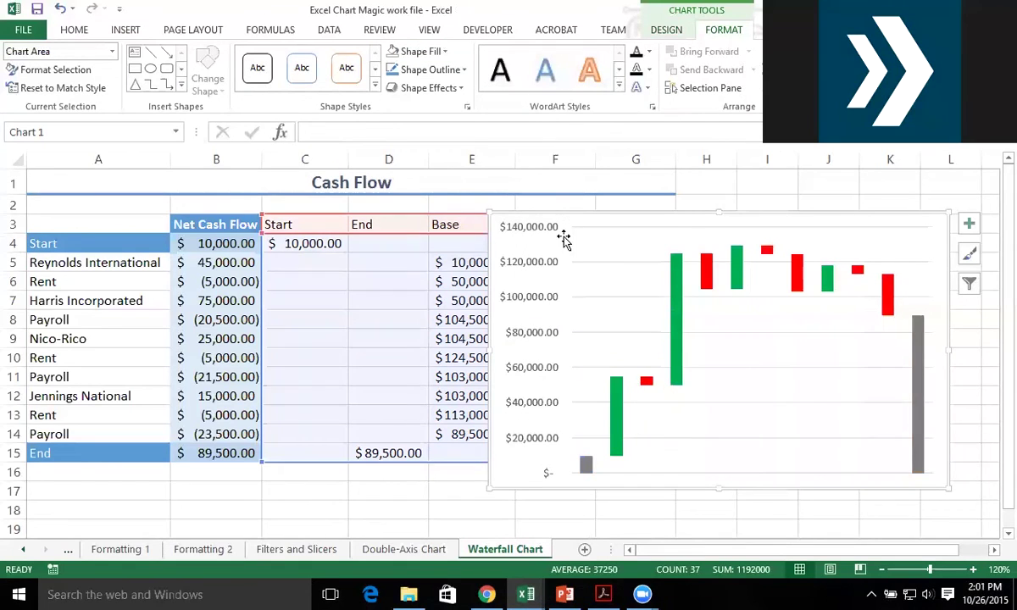
drag(447, 344, 174, 342)
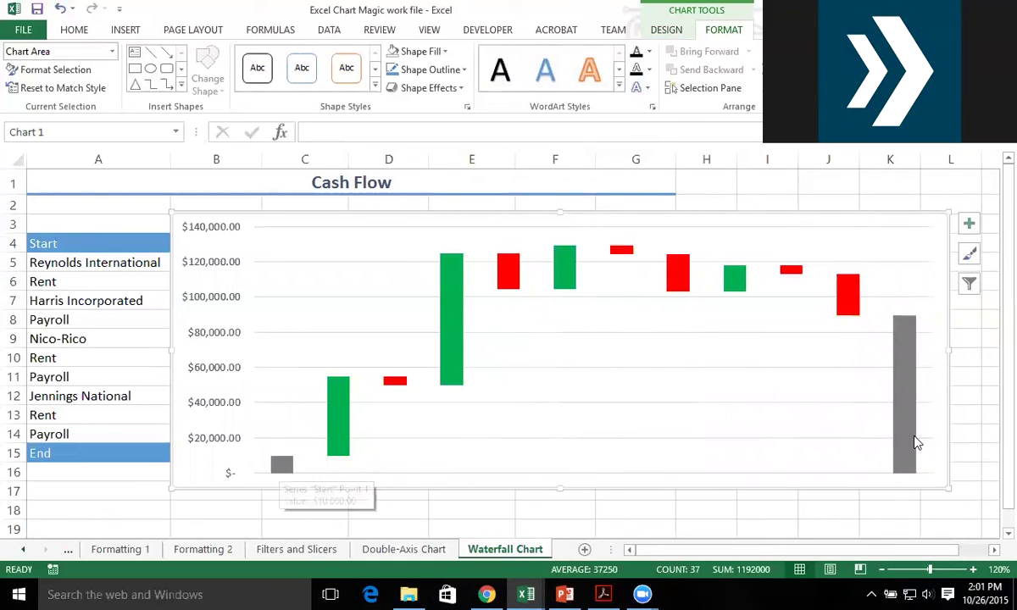
mouse_move(917, 440)
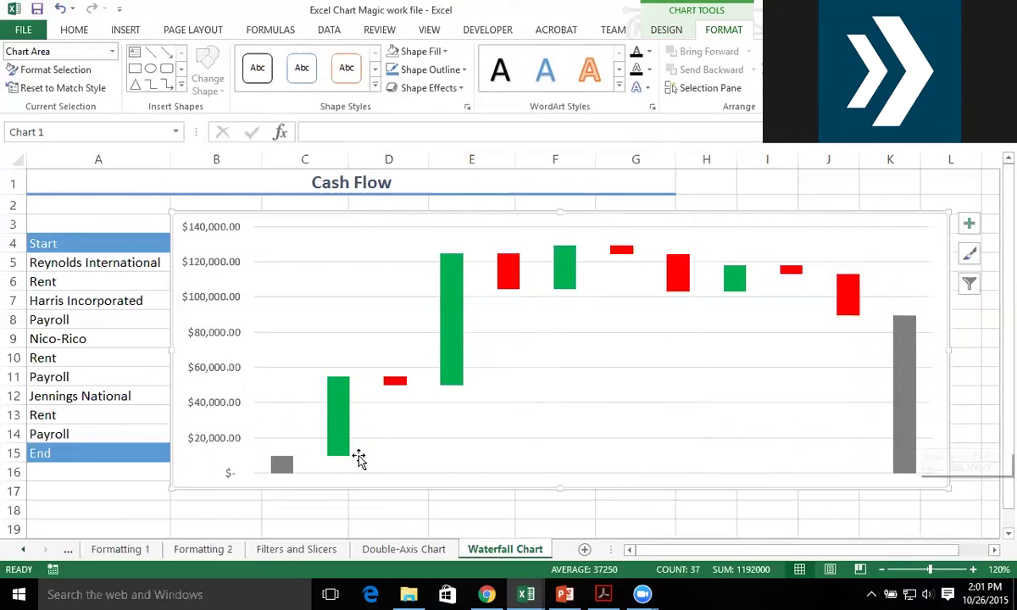
mouse_move(334, 398)
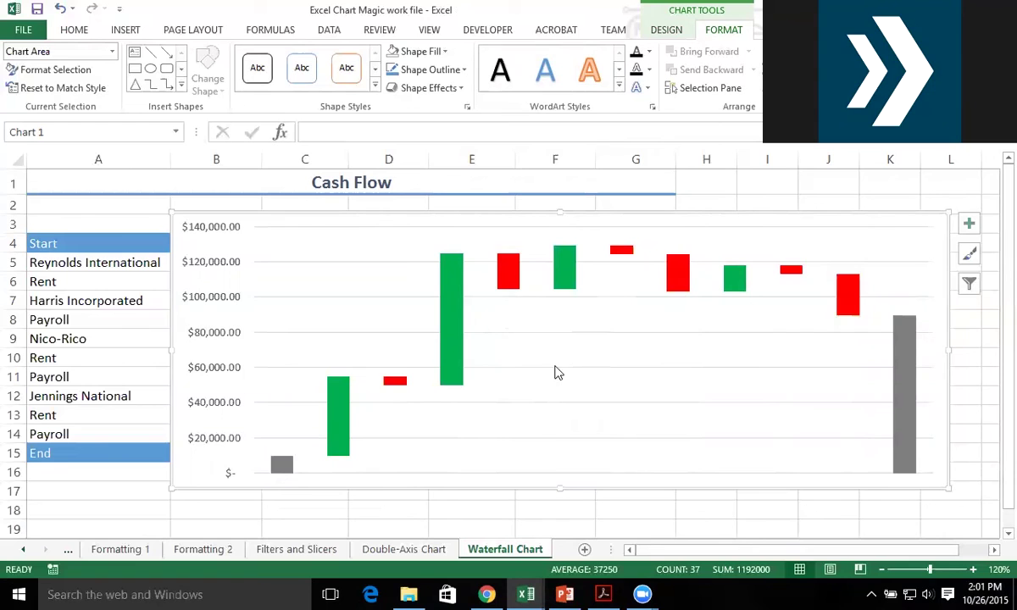
Narrow the chart beside the table and select Net Cash Flow B4:B15 and the helper table.
drag(172, 349, 683, 356)
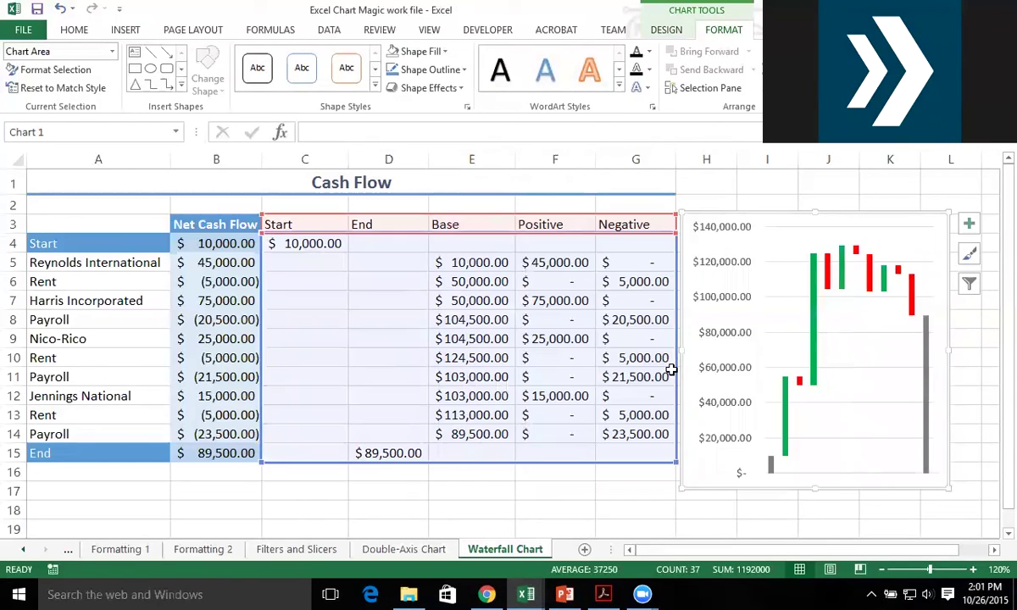
click(221, 242)
drag(221, 243, 214, 454)
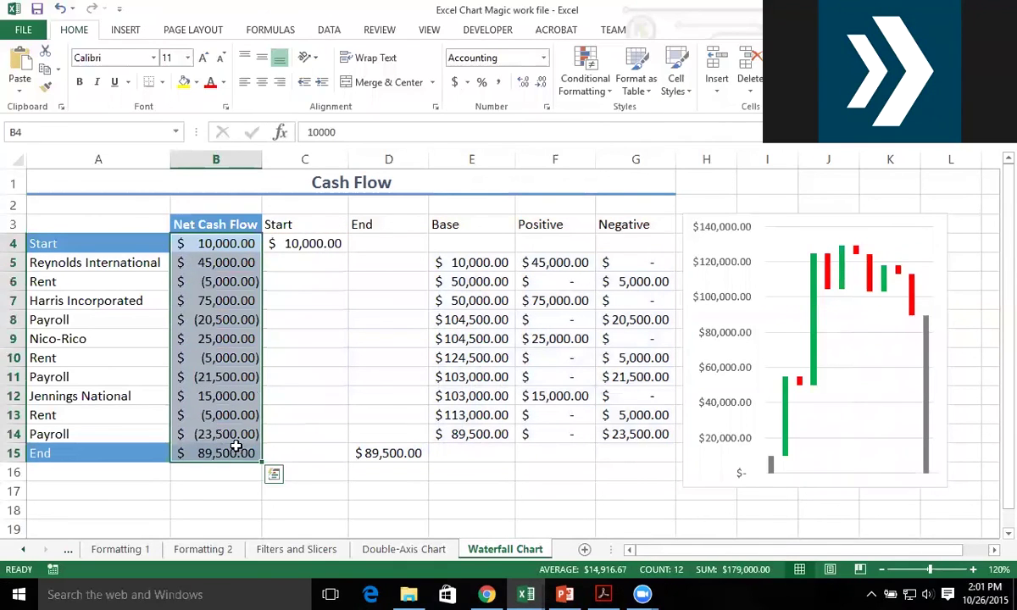
drag(333, 219, 607, 456)
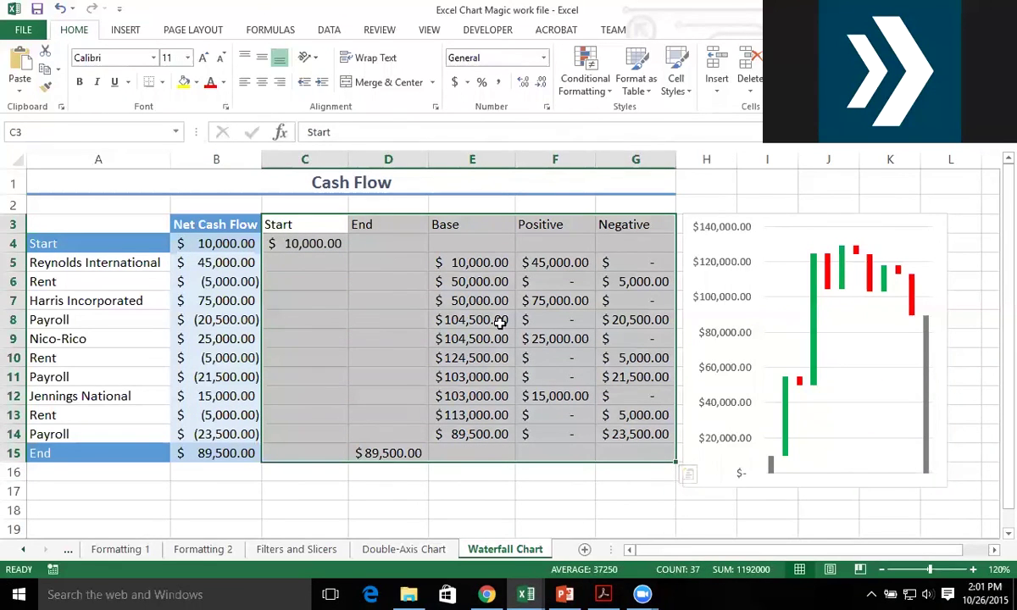
Review the Start, End, Base, Positive and Negative formulas, including the Positive formula in F11.
click(294, 243)
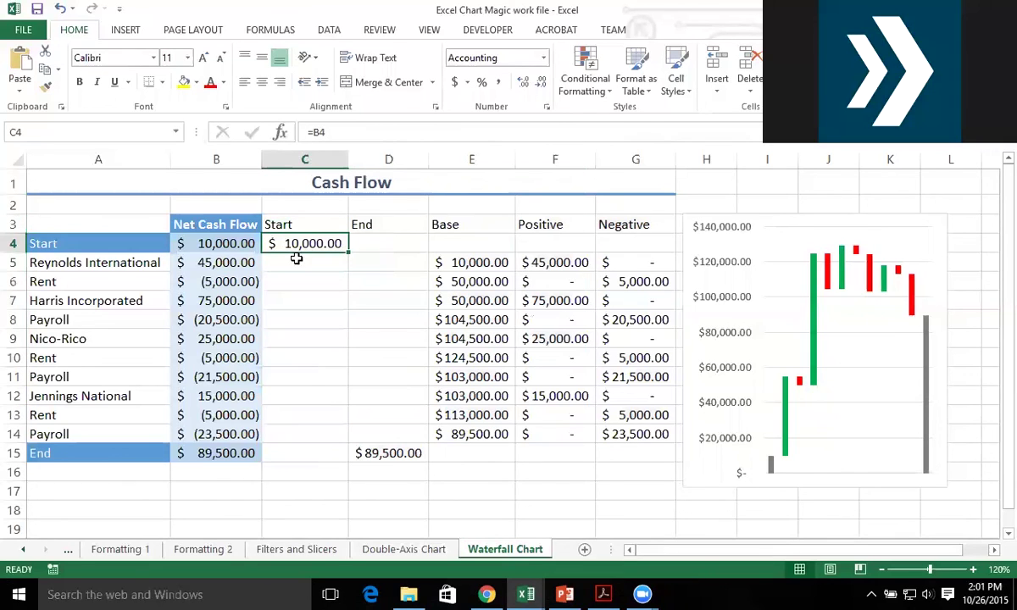
click(385, 454)
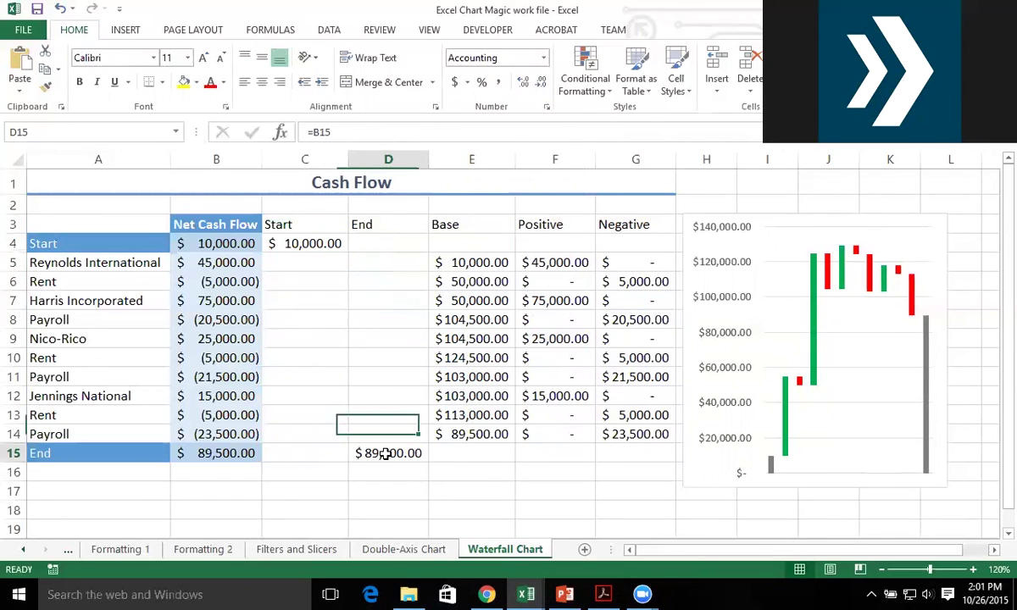
drag(490, 268, 488, 434)
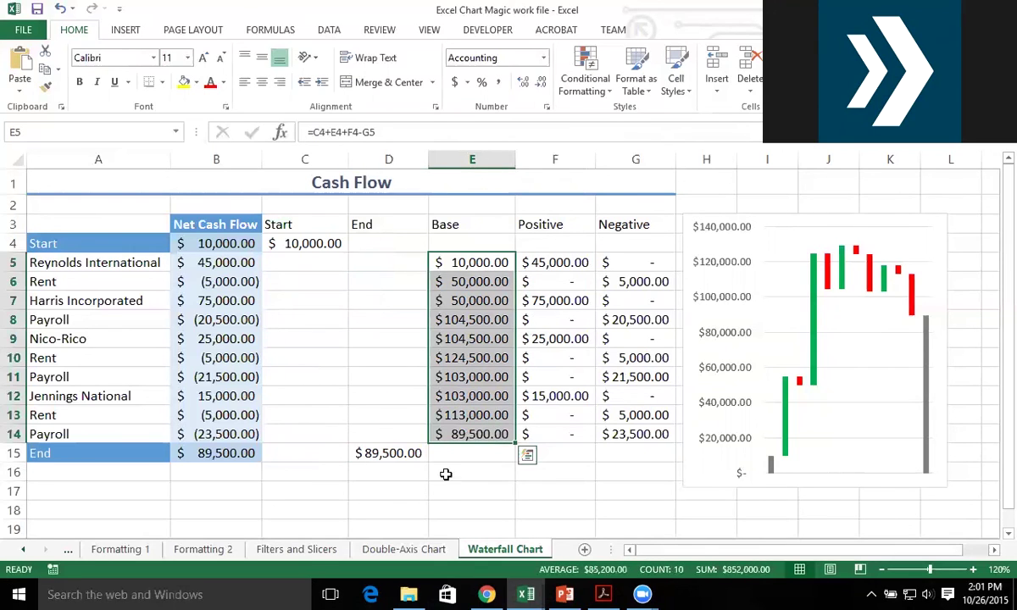
drag(559, 264, 568, 433)
drag(644, 265, 646, 434)
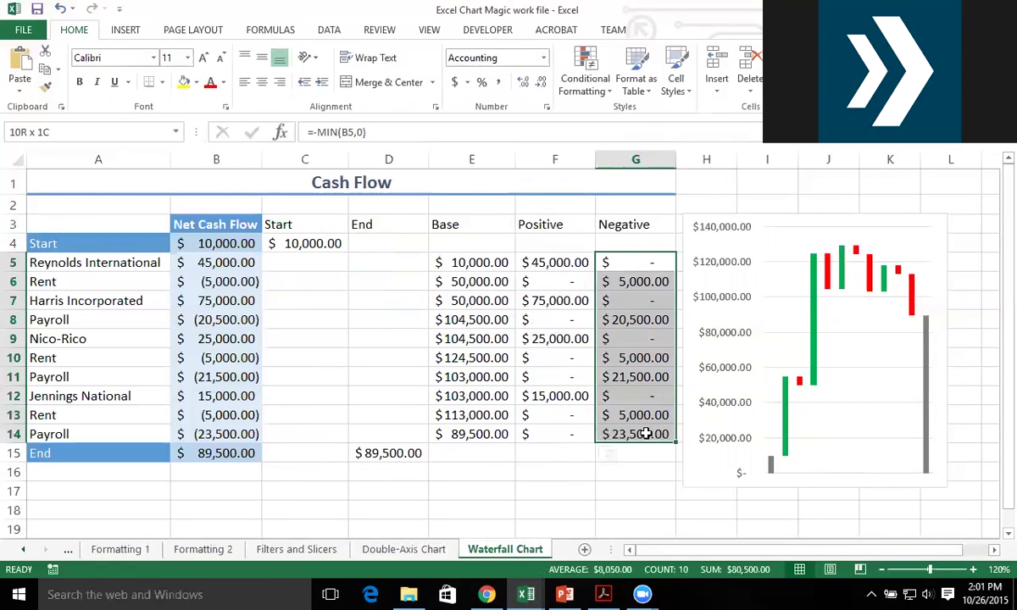
click(524, 374)
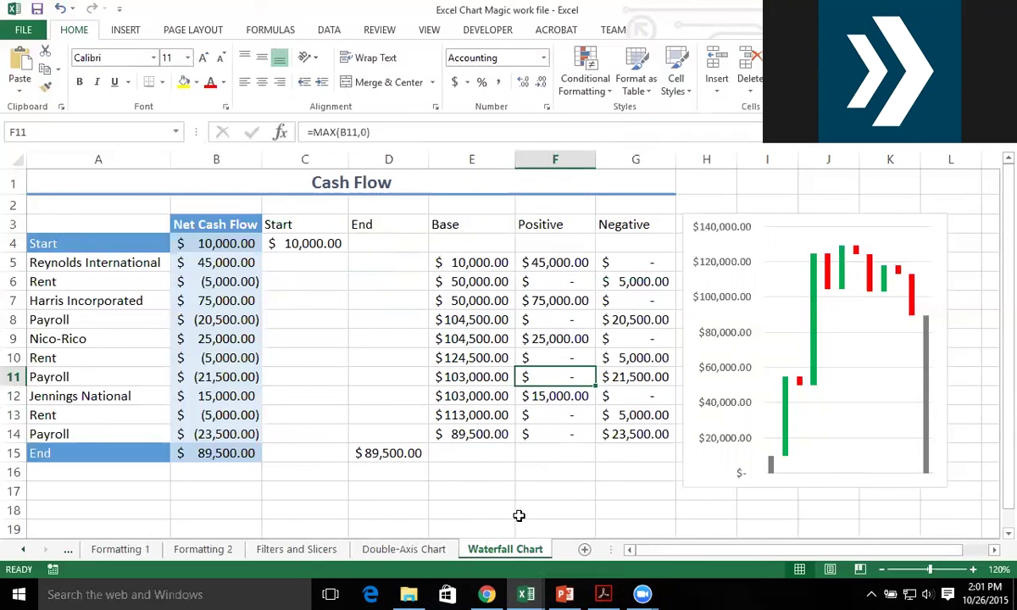
mouse_move(541, 593)
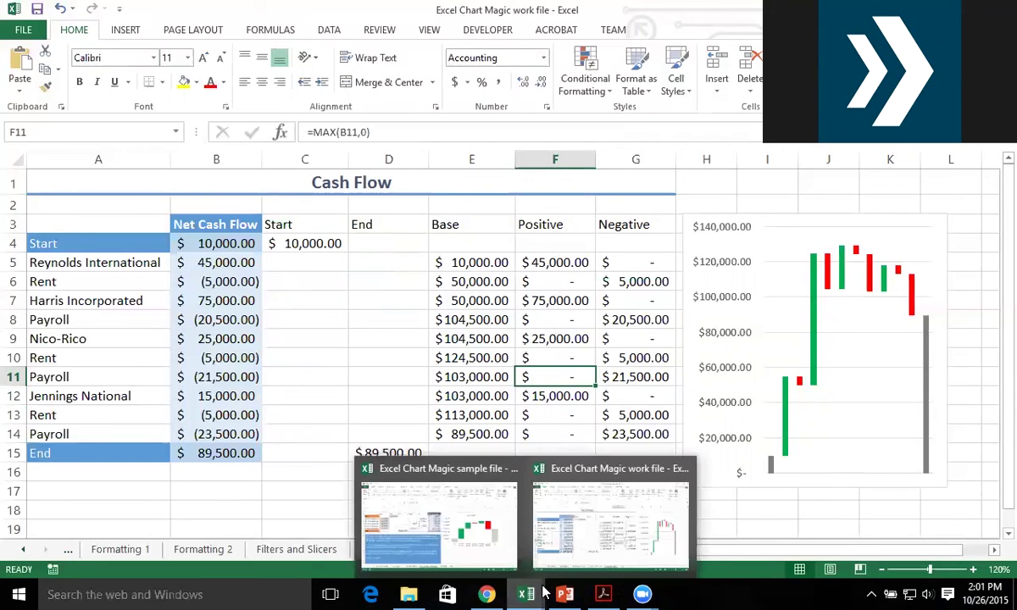
Bring the Excel Chart Magic sample file forward on its Pos and Neg Waterfall sheet.
click(478, 553)
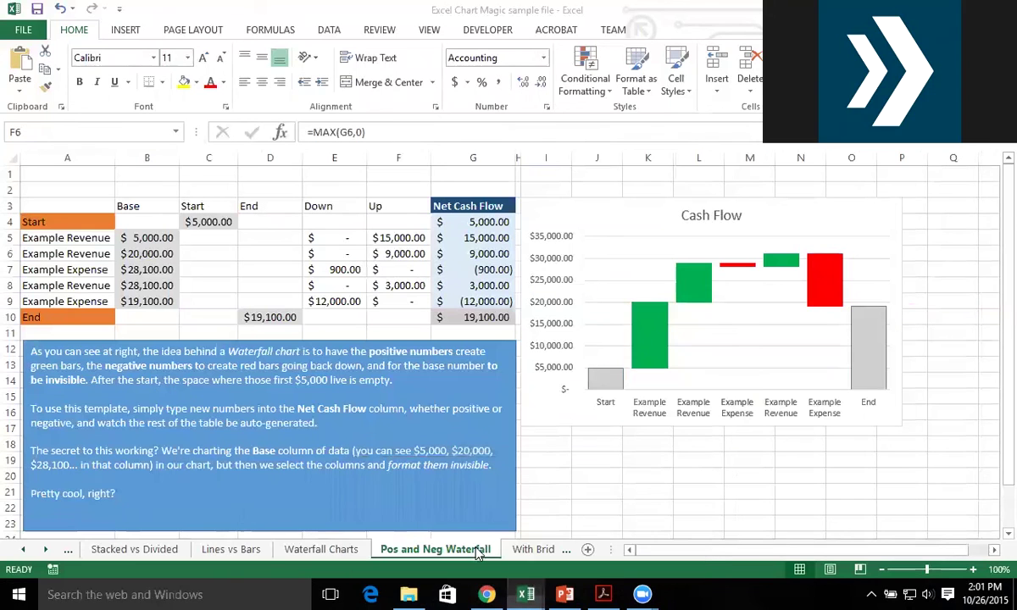